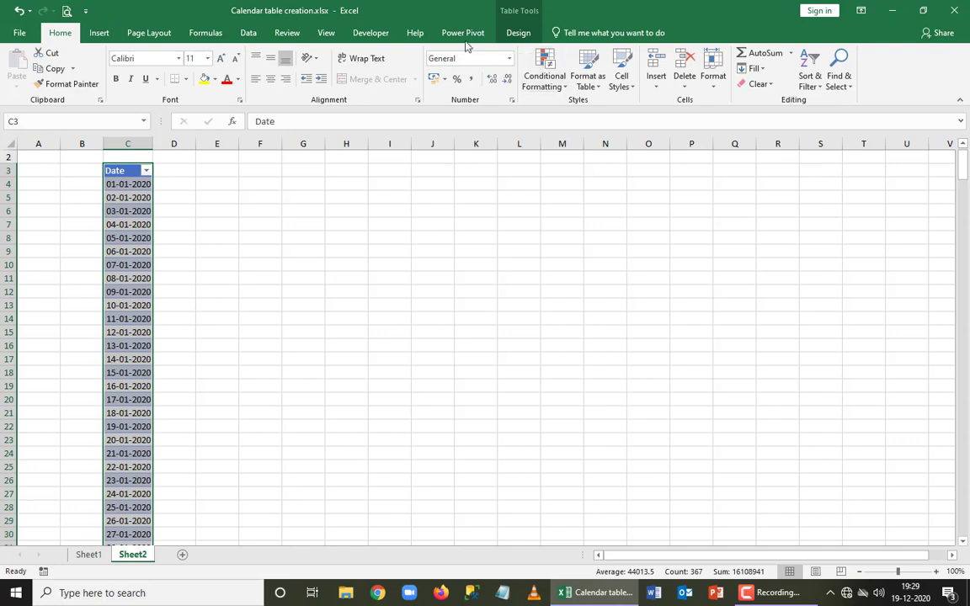
- Open the workbook's data model in the Power Pivot window and show the Table1 table
click(463, 33)
click(25, 71)
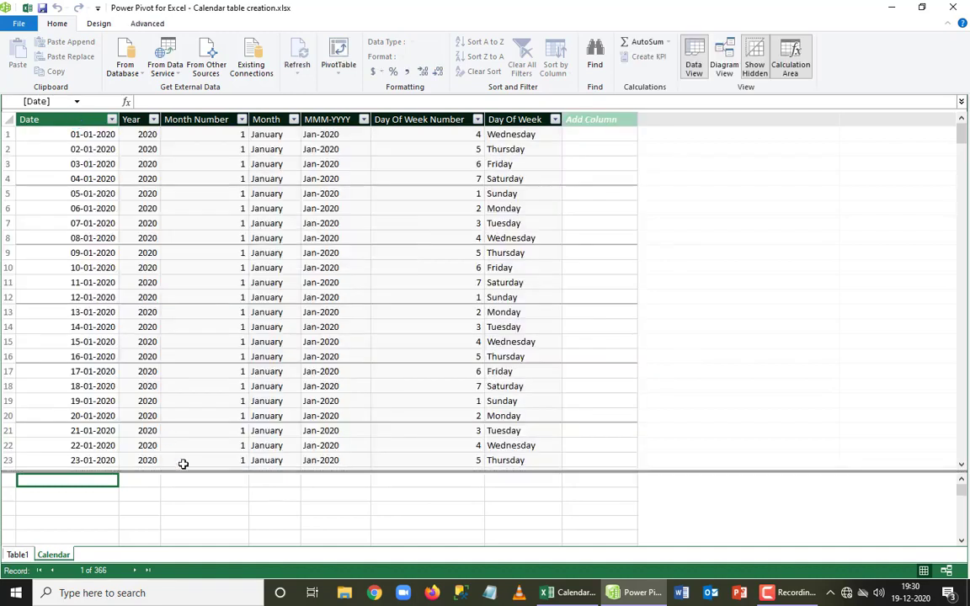
click(18, 555)
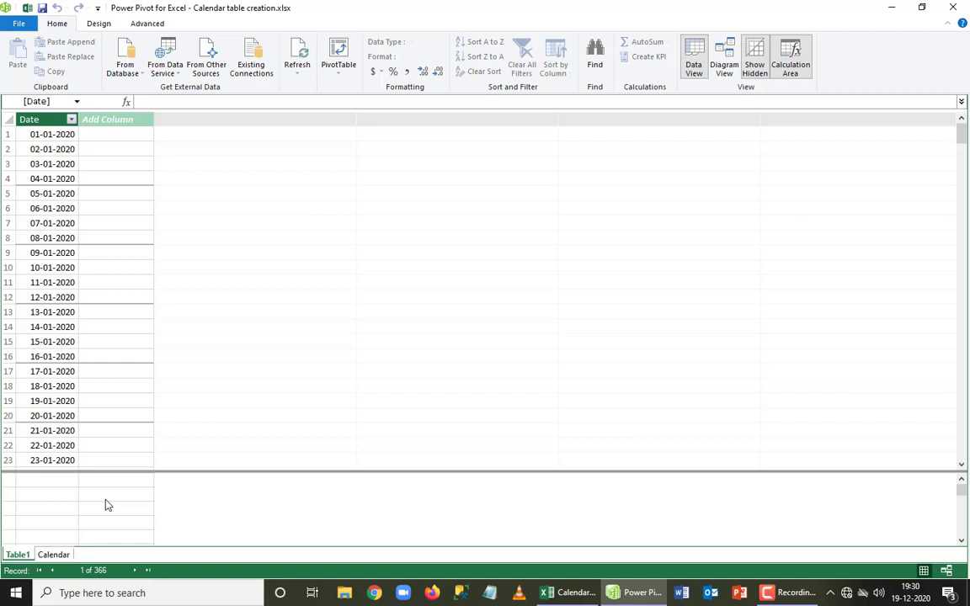
- Add a new column named Year beside the Date column in Table1
click(137, 120)
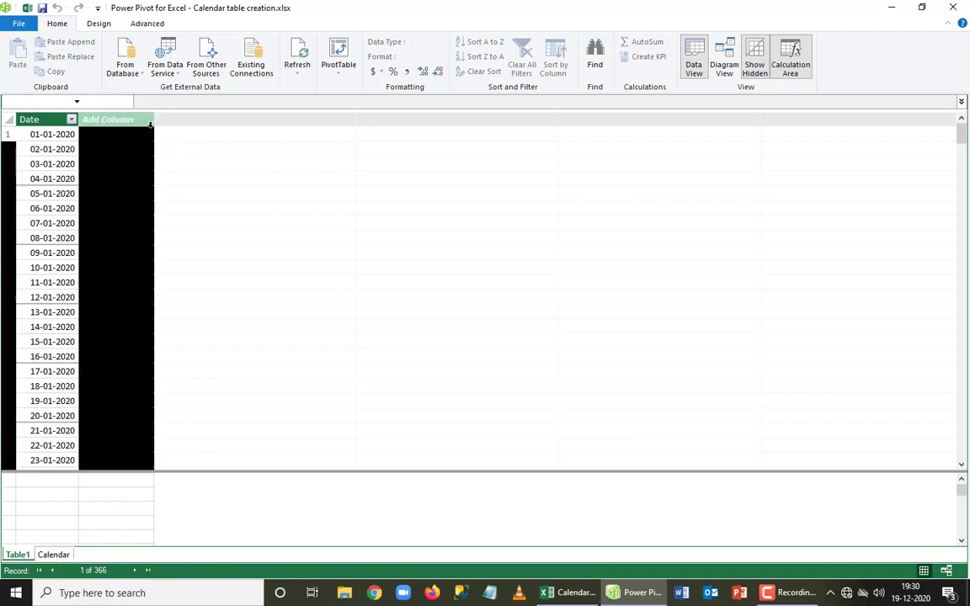
double_click(148, 120)
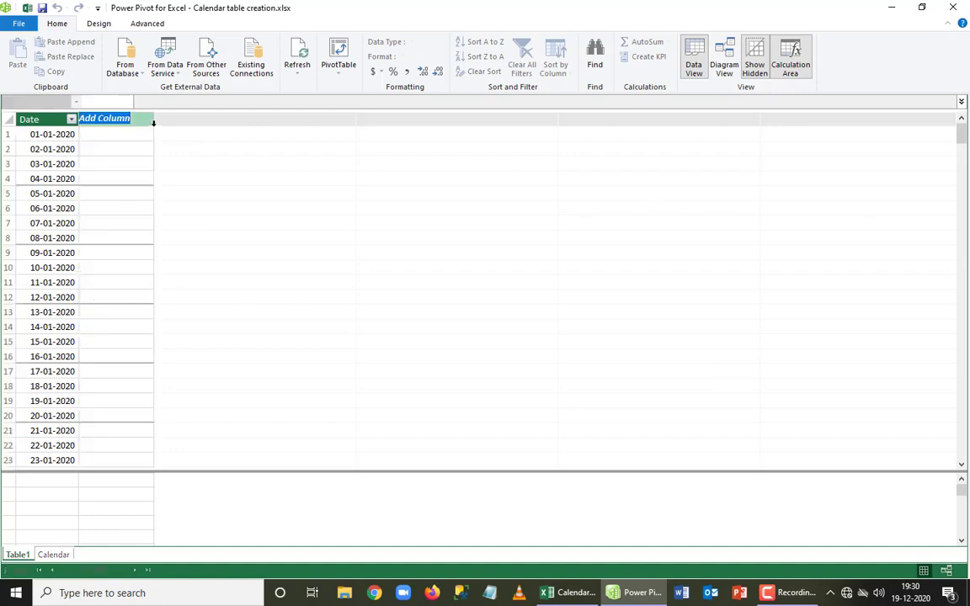
key(BackSpace)
text(Year)
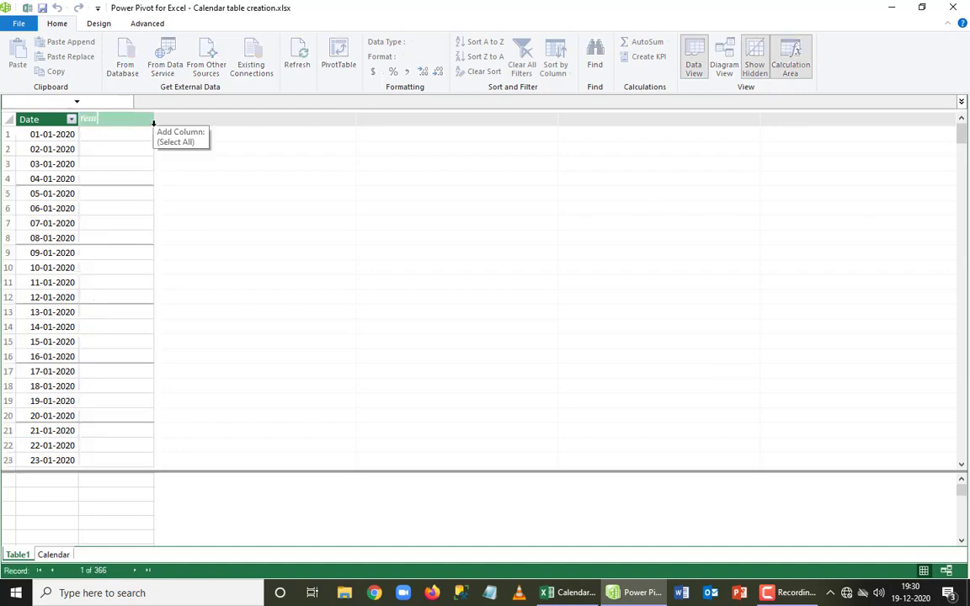
key(Return)
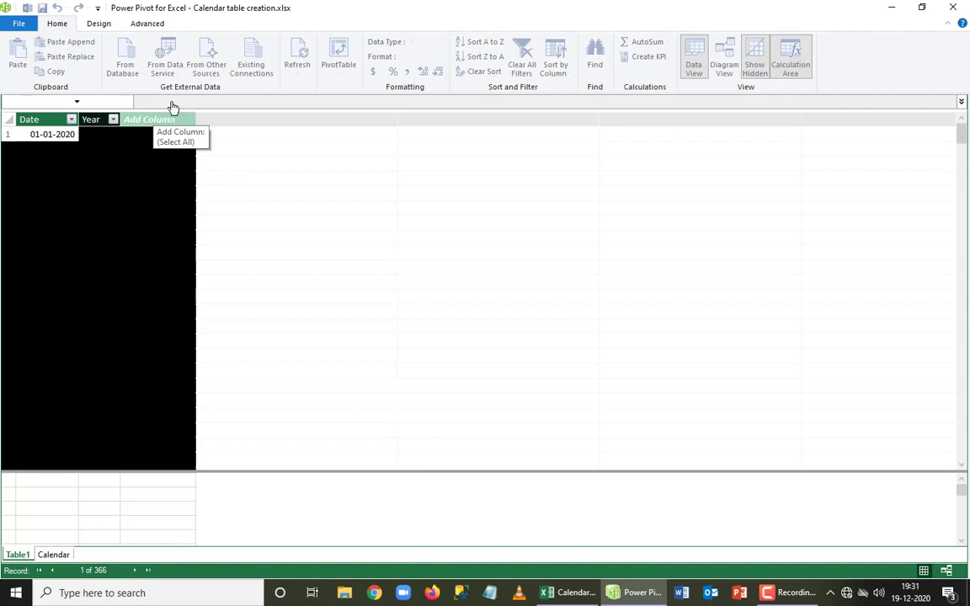
- Fill the Year column with the formula =YEAR(Table1[Date])
click(99, 128)
click(154, 101)
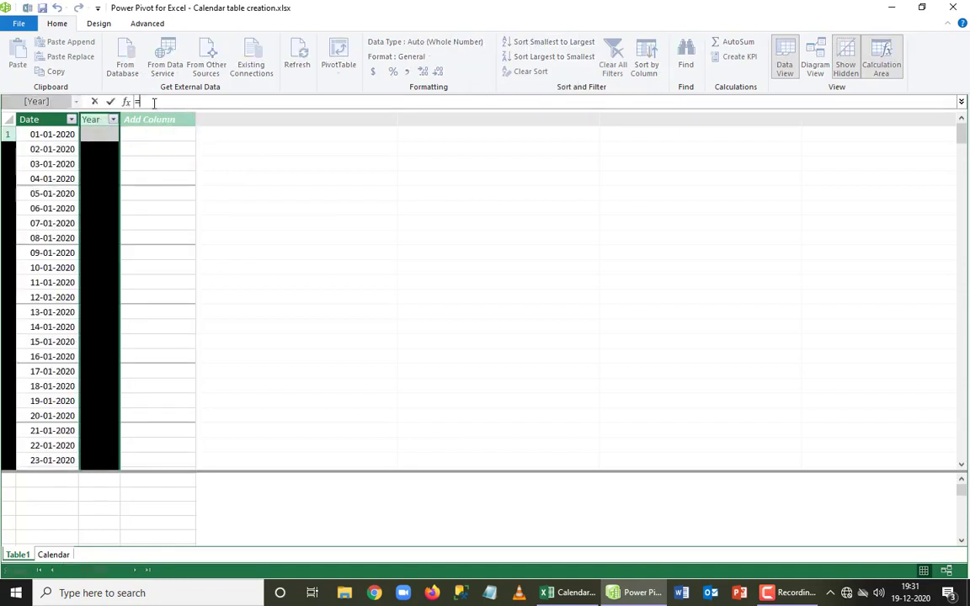
text(=Ye)
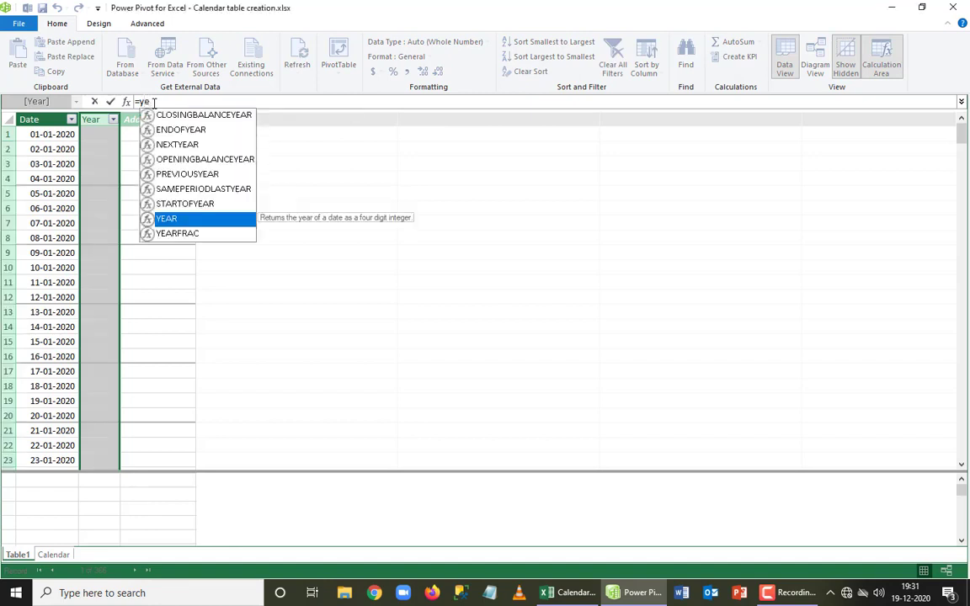
key(Tab)
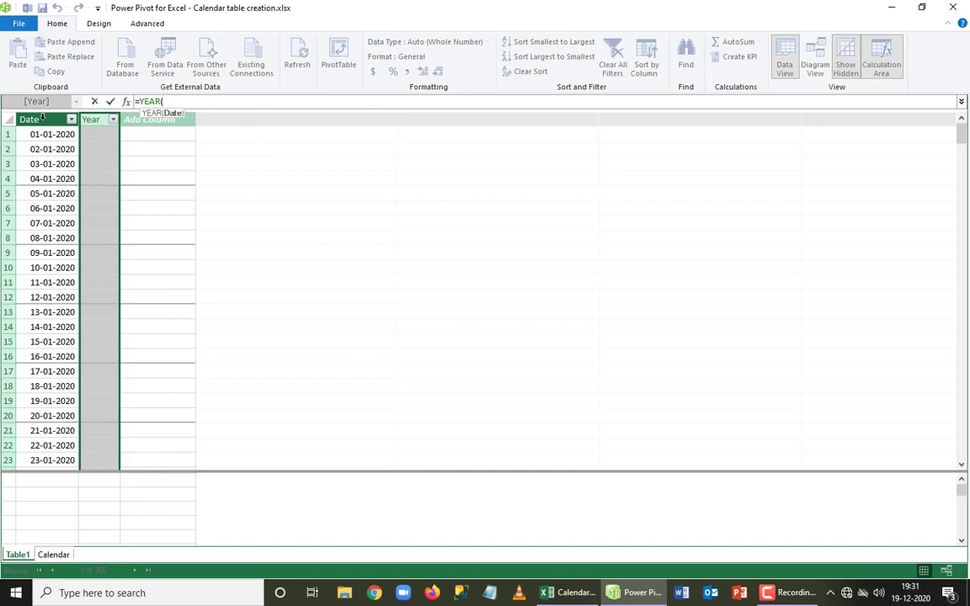
click(42, 118)
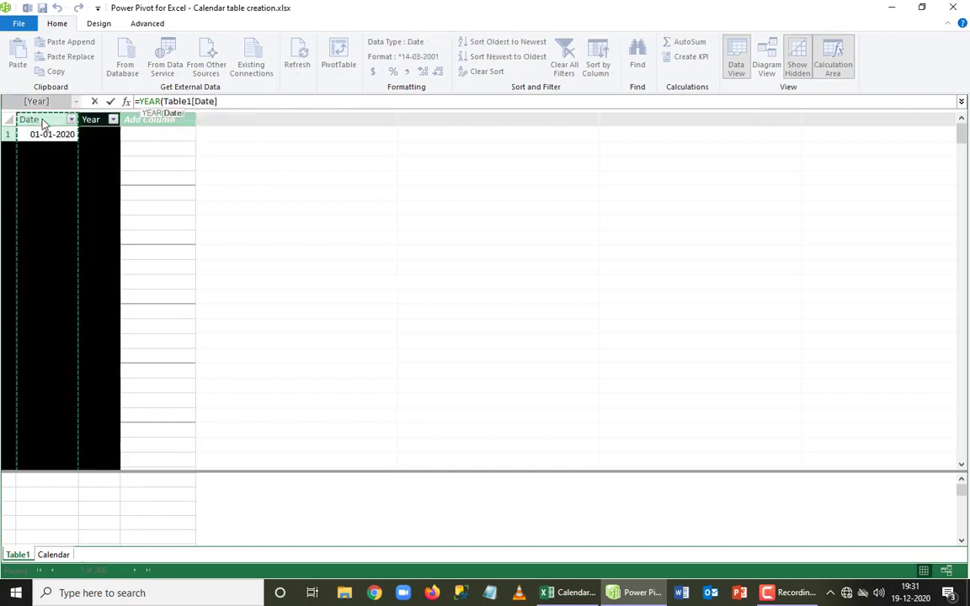
text())
key(Return)
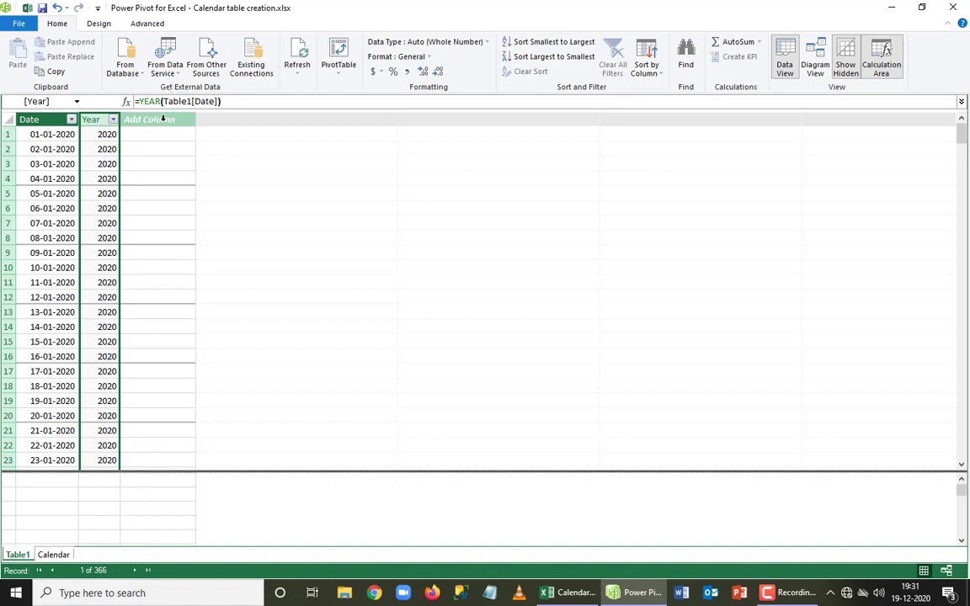
- Add a new column named Month Nos after the Year column
click(162, 119)
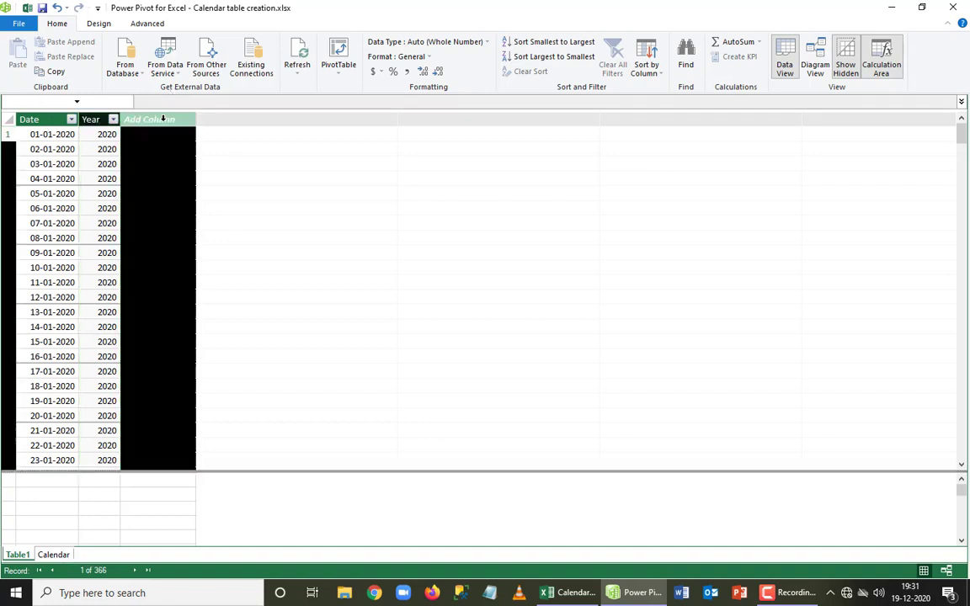
double_click(162, 119)
text(MOn)
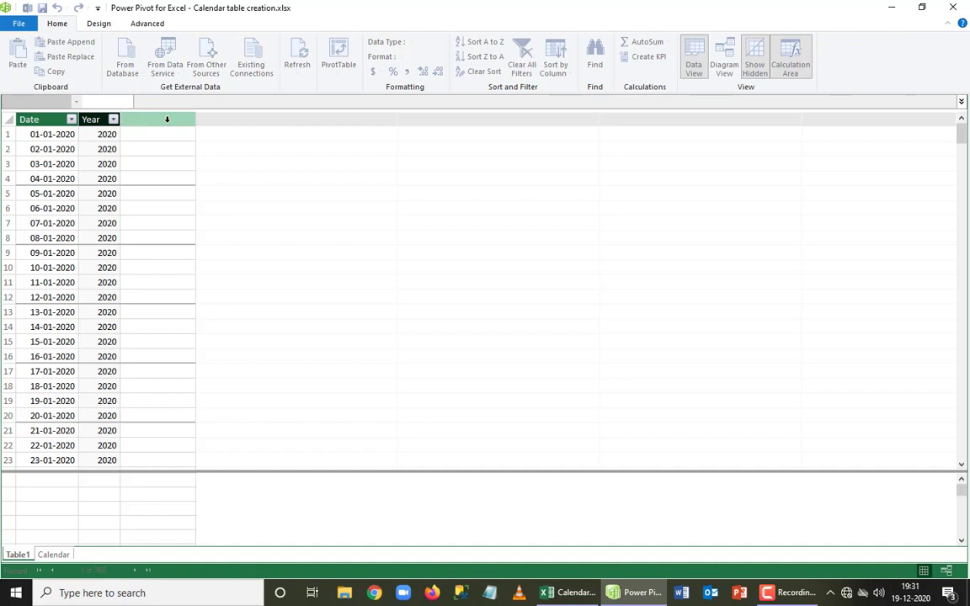
key(BackSpace)
key(BackSpace)
key(BackSpace)
text(Month Nos)
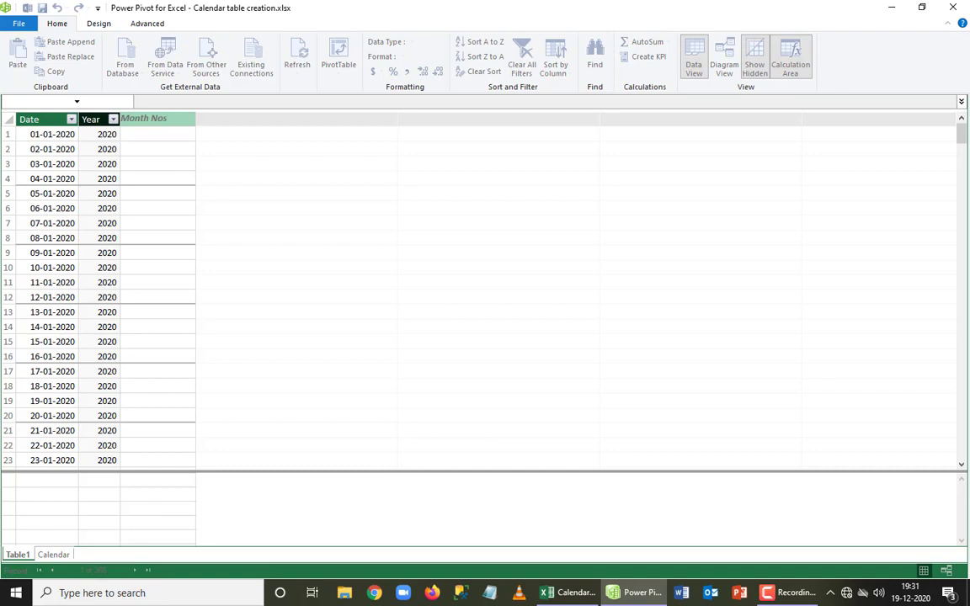
key(Return)
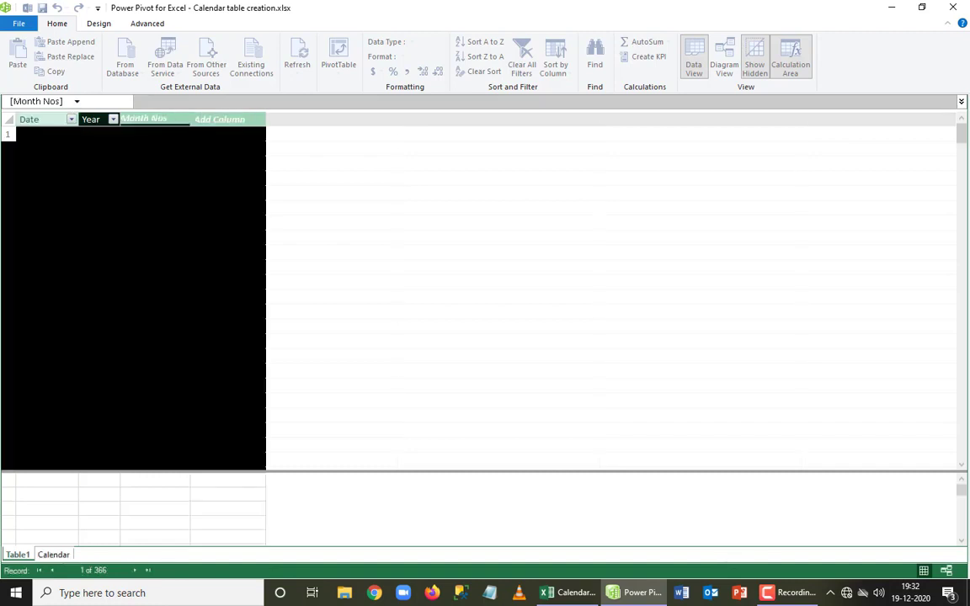
- Fill the Month Nos column with the formula =MONTH(Table1[Date])
text(=)
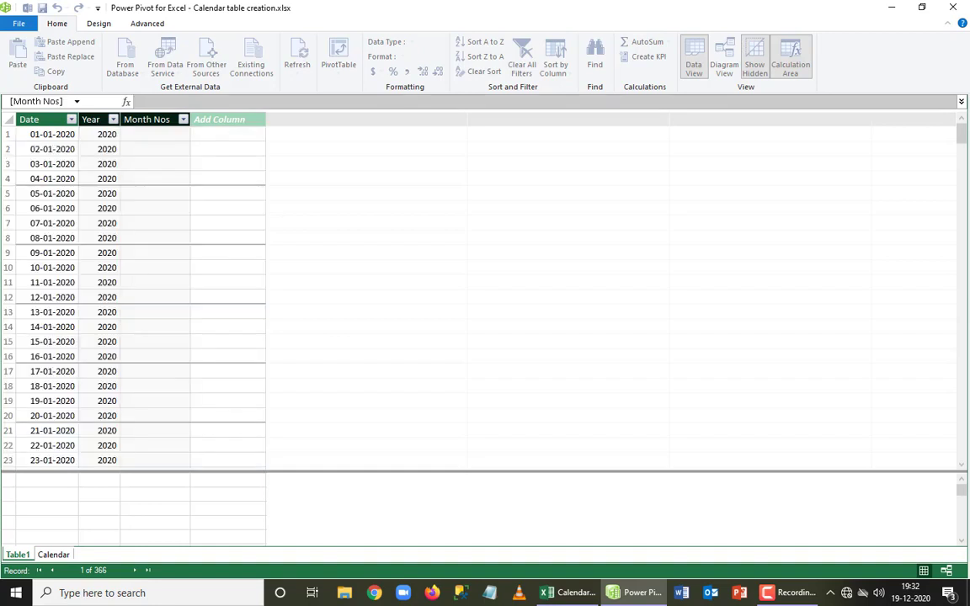
click(146, 98)
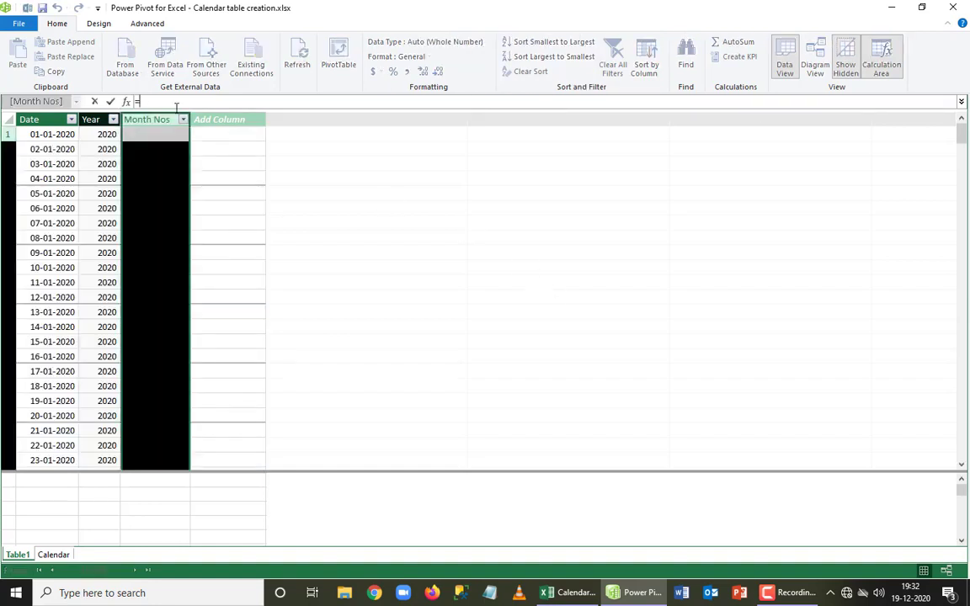
text(month)
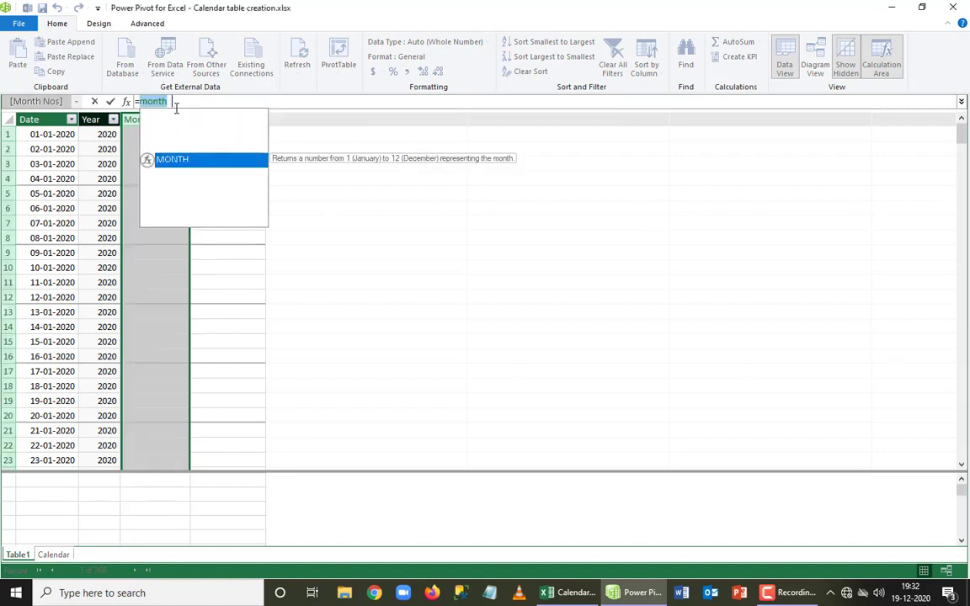
key(Tab)
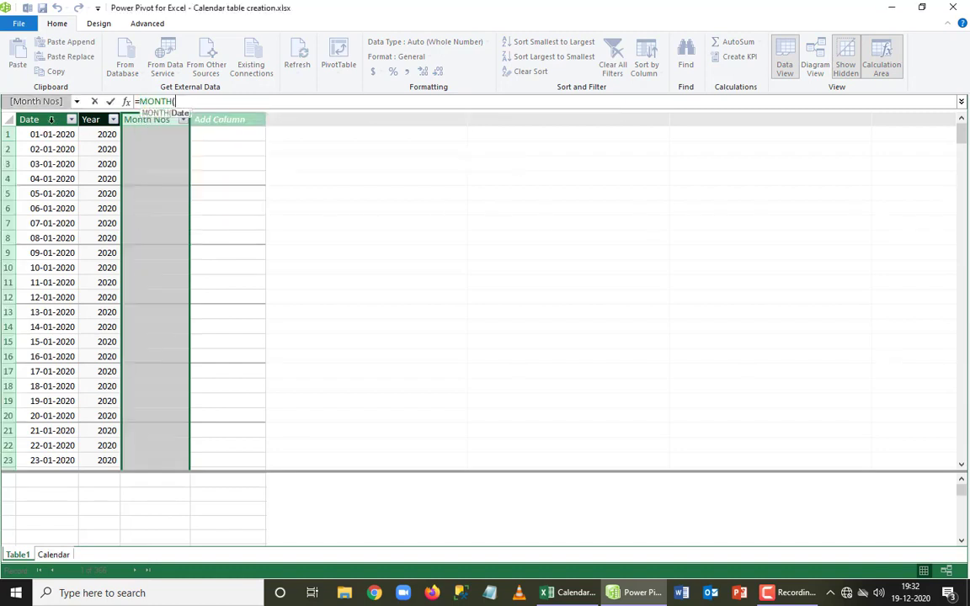
click(50, 120)
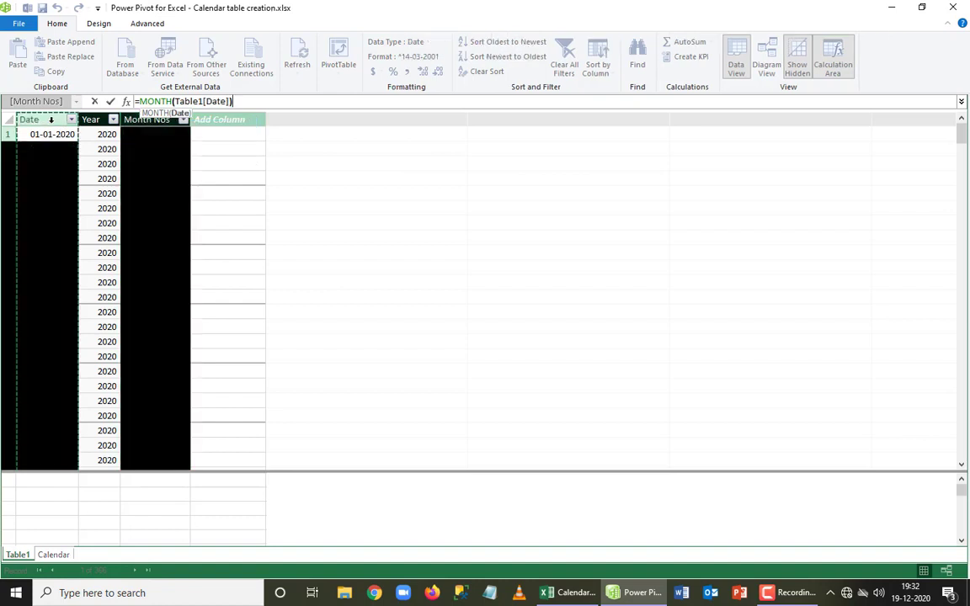
text())
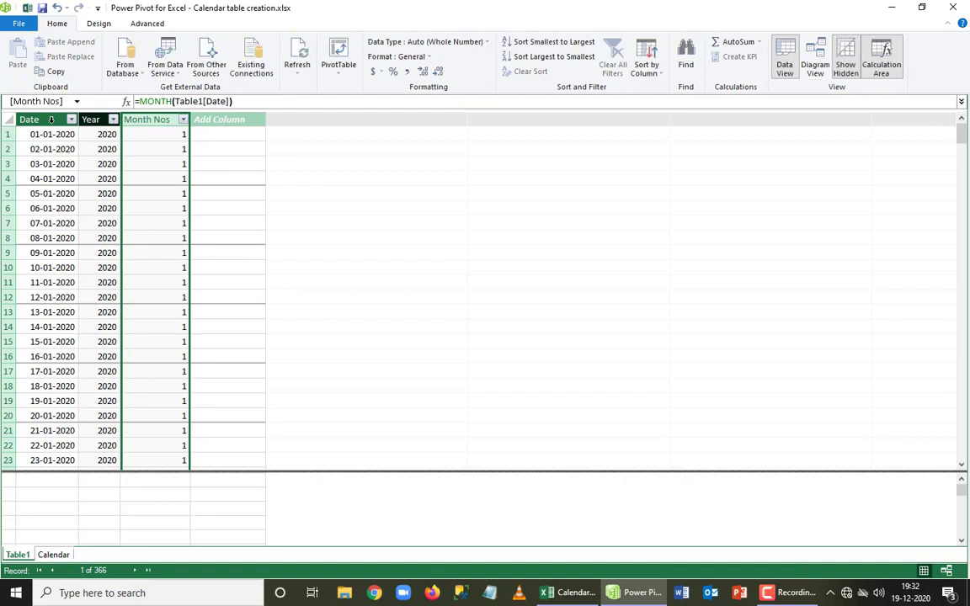
- Add a new column named Month Name after the Month Nos column
click(226, 120)
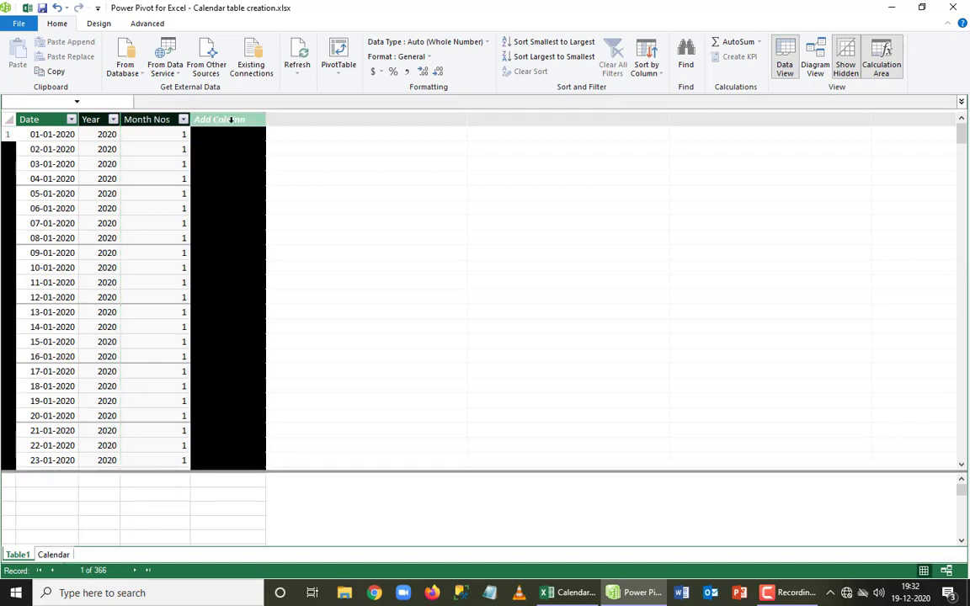
double_click(253, 119)
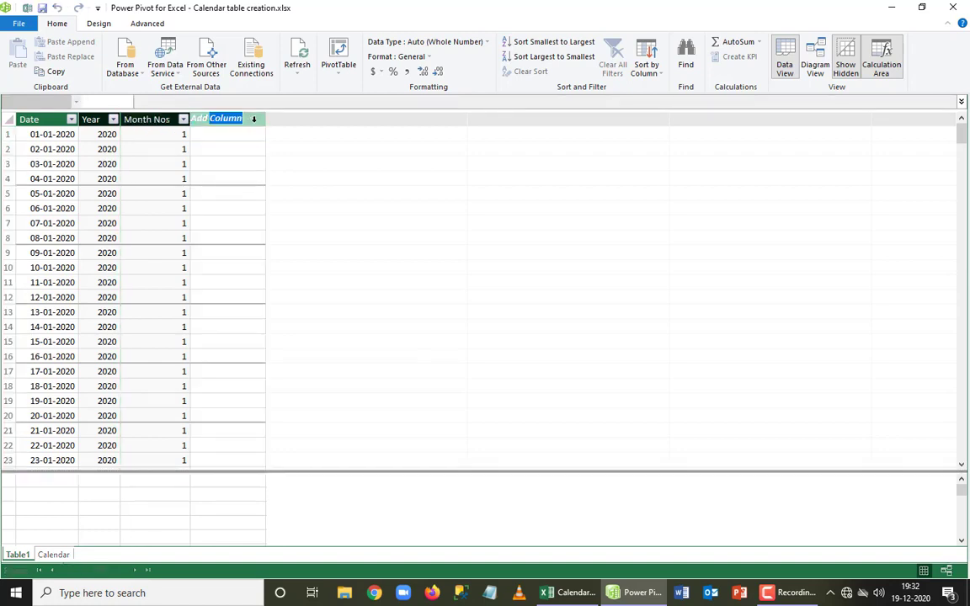
text(Month)
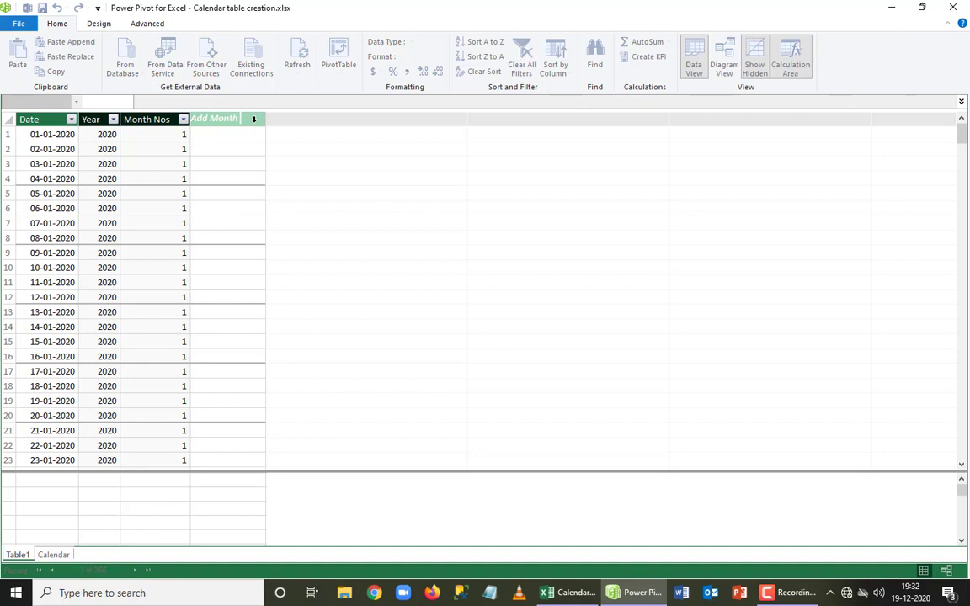
key(BackSpace)
key(BackSpace)
key(BackSpace)
key(BackSpace)
key(BackSpace)
key(BackSpace)
key(BackSpace)
key(BackSpace)
key(BackSpace)
key(BackSpace)
text(MOnth Name)
key(Left)
key(Left)
key(Left)
key(Left)
key(Left)
key(Left)
key(Left)
key(Left)
key(BackSpace)
text(o)
key(Return)
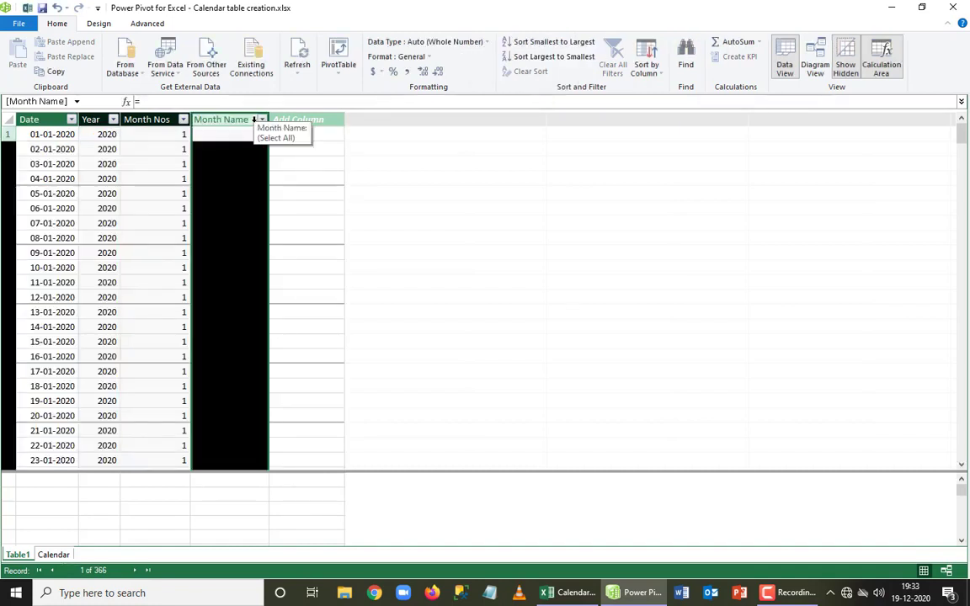
- Fill the Month Name column with the formula =FORMAT(Table1[Date],"MMMM")
click(158, 102)
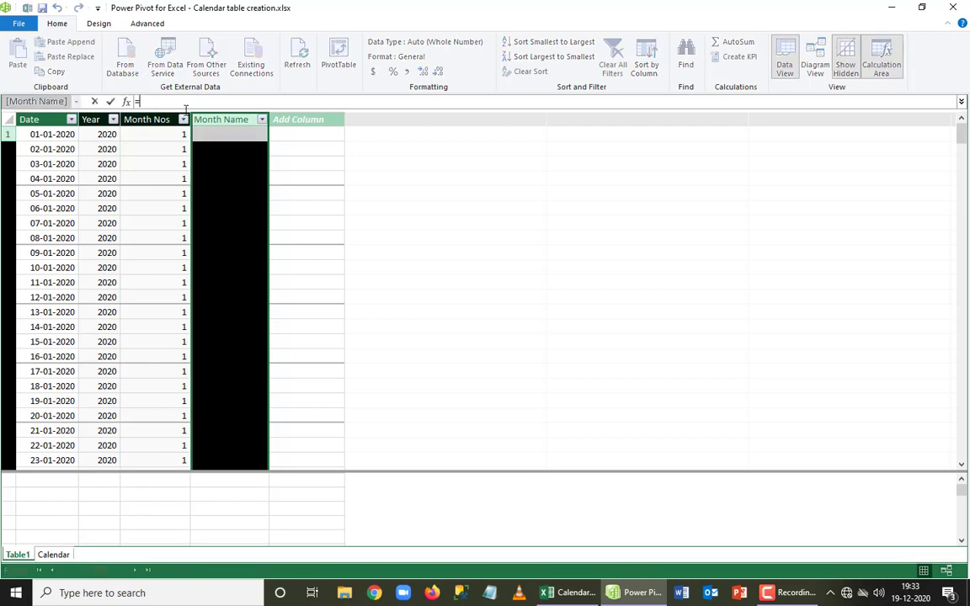
text(f)
text(ormat()
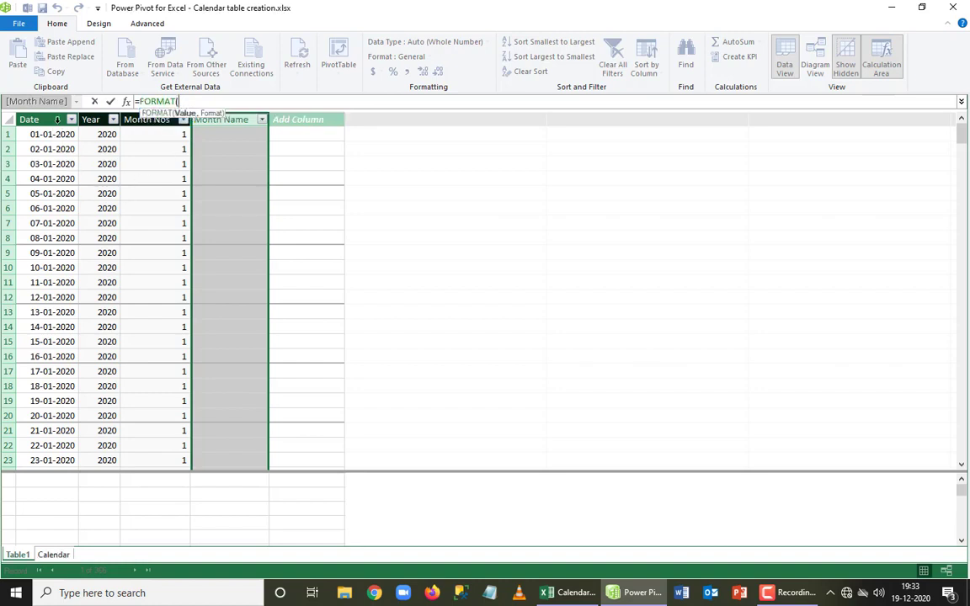
click(54, 115)
click(53, 114)
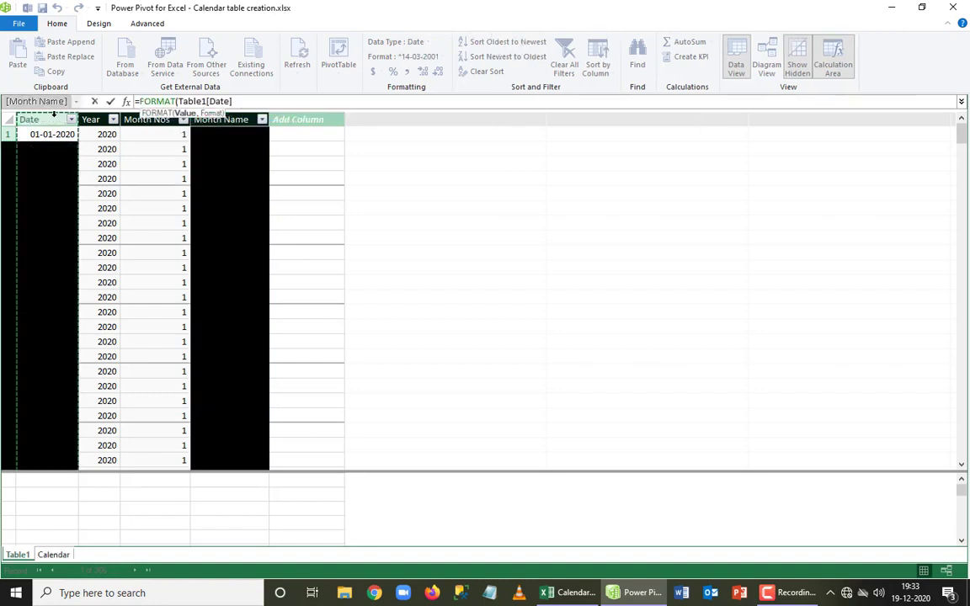
text(,")
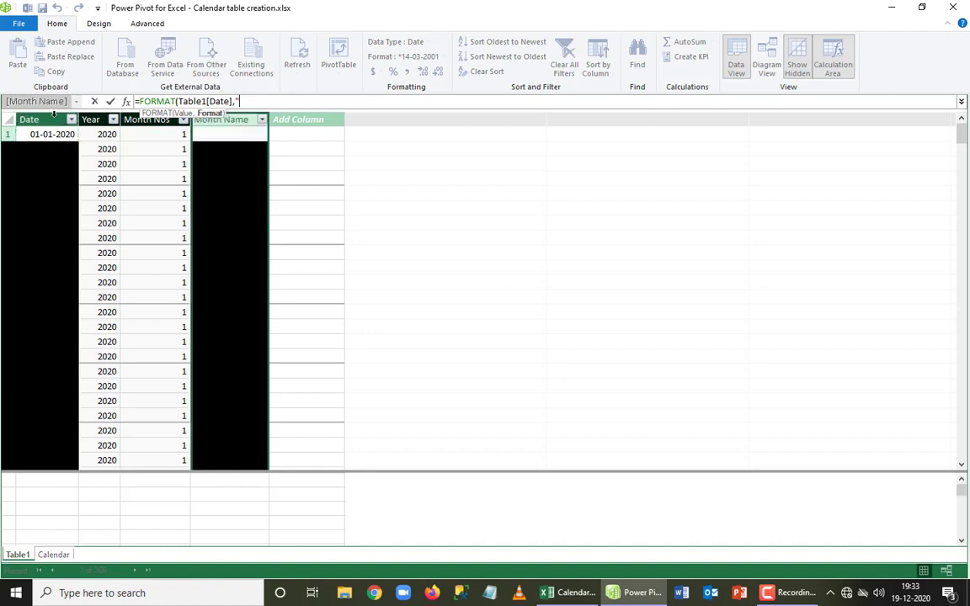
text(MMM)
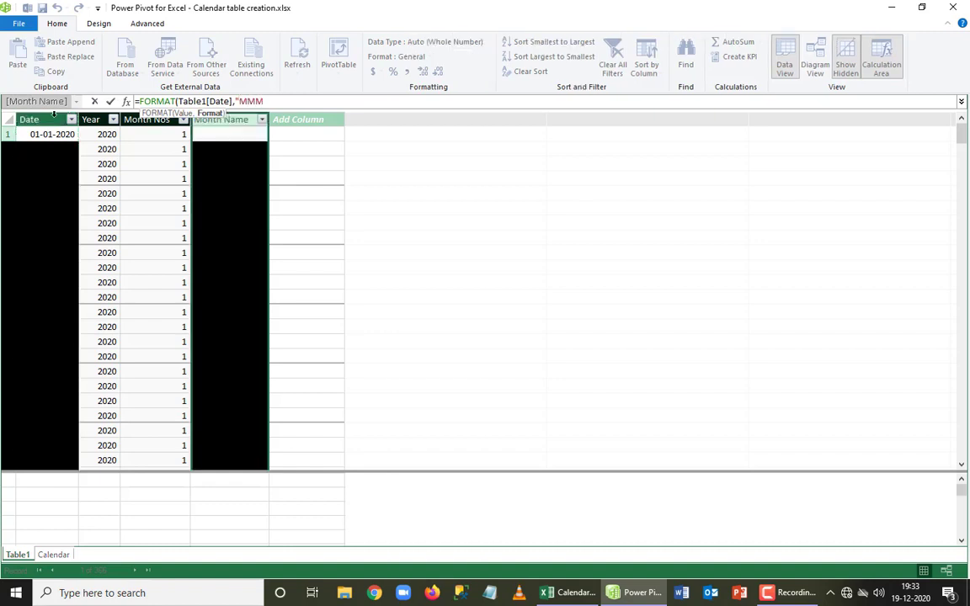
text(M"))
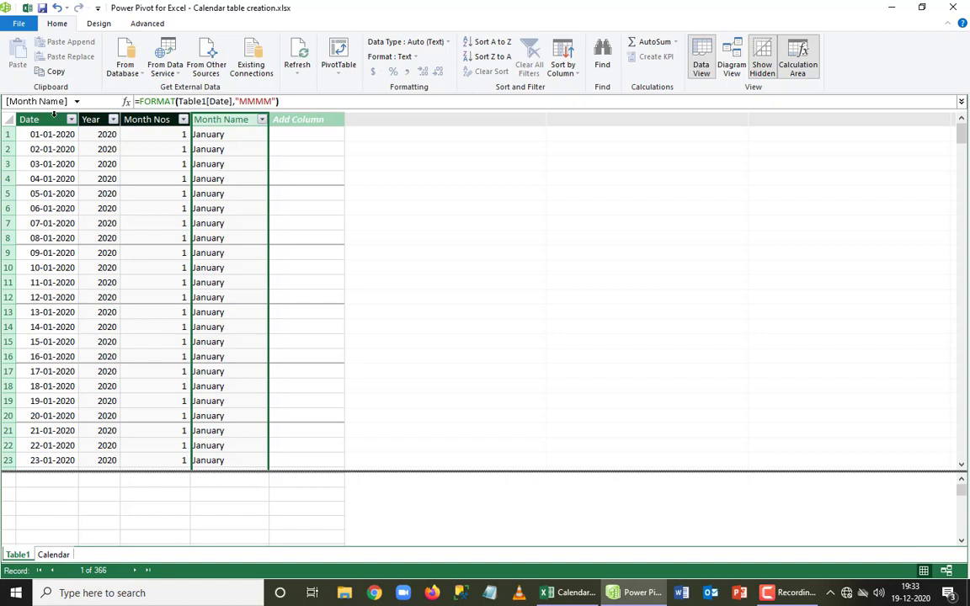
- Add a new column named Month & Year after the Month Name column
click(321, 119)
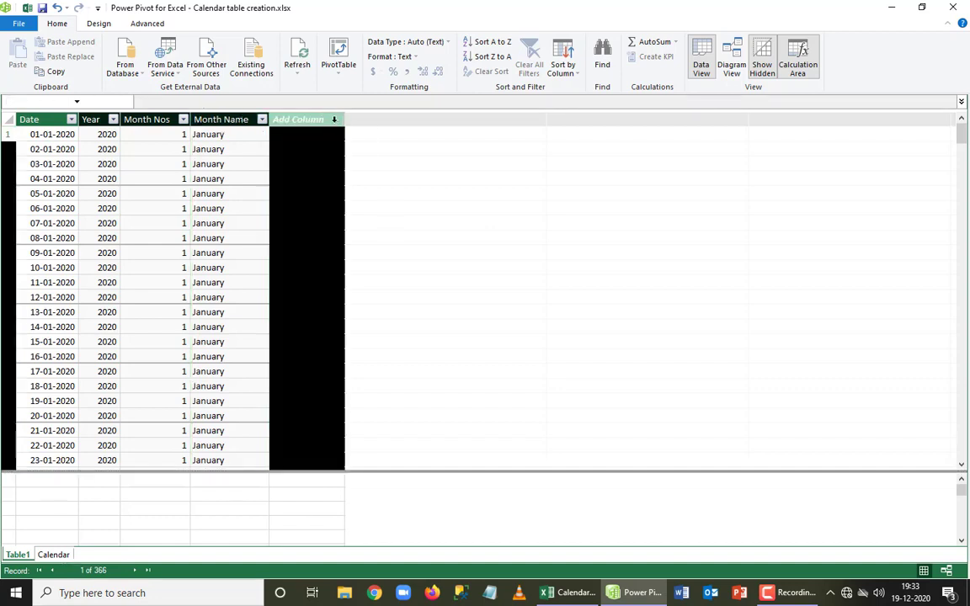
double_click(332, 118)
double_click(331, 118)
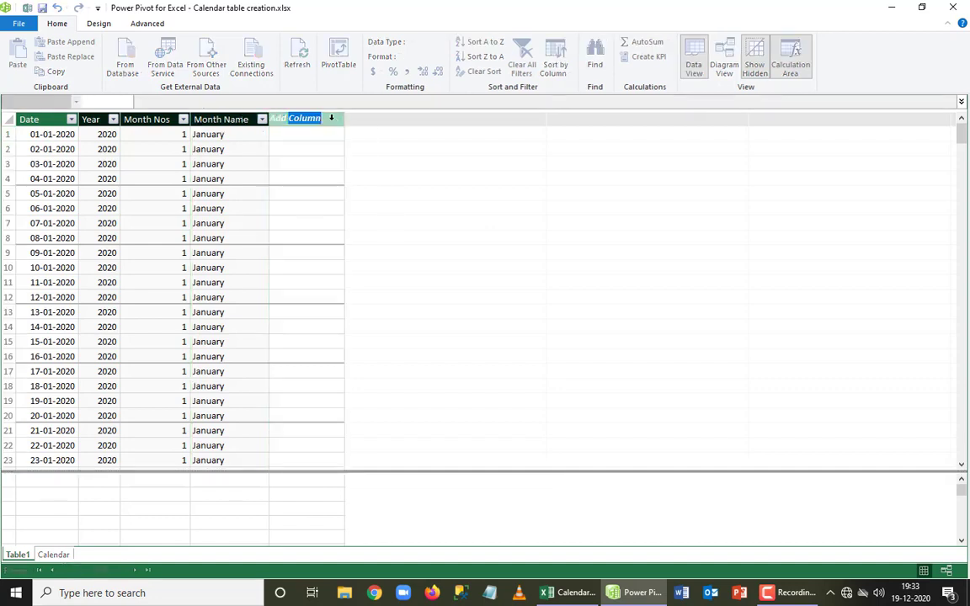
key(BackSpace)
text(MOnth & Year)
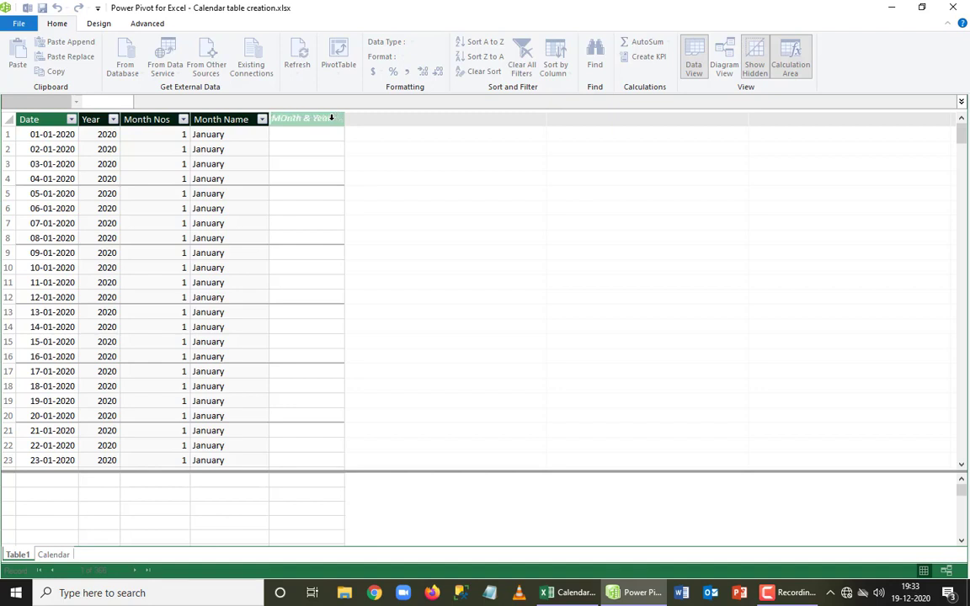
key(Right)
key(Right)
key(BackSpace)
text(o)
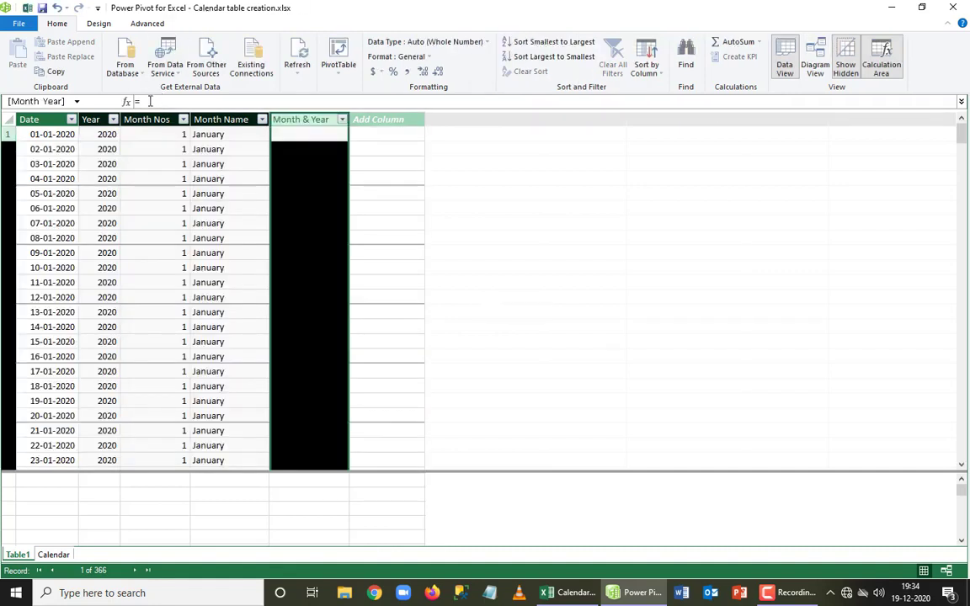
- Enter the formula =FORMAT(Table1[Date],"MMM")& Year(Table1[Date]) for the Month & Year column
click(150, 101)
text(f)
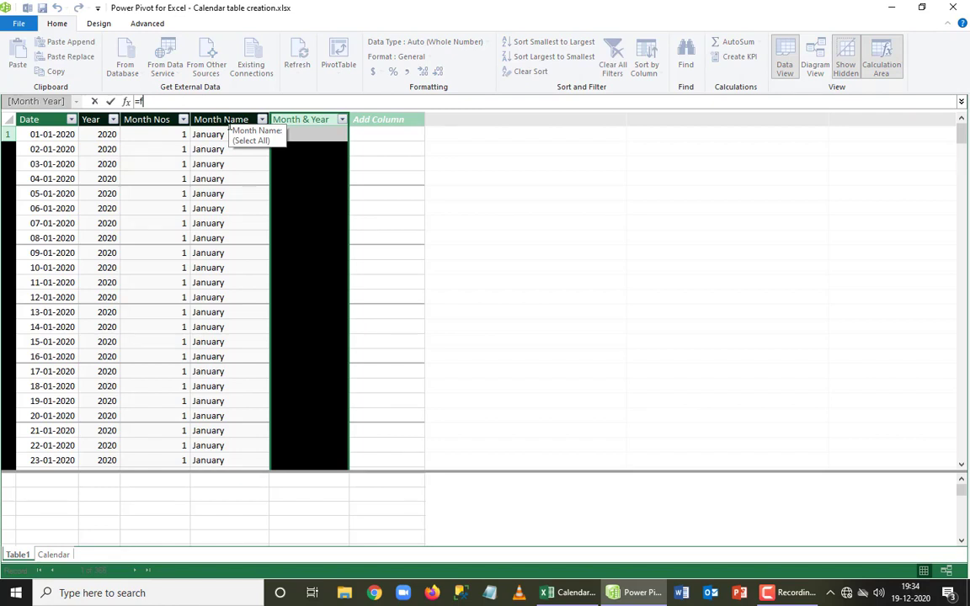
text(orm)
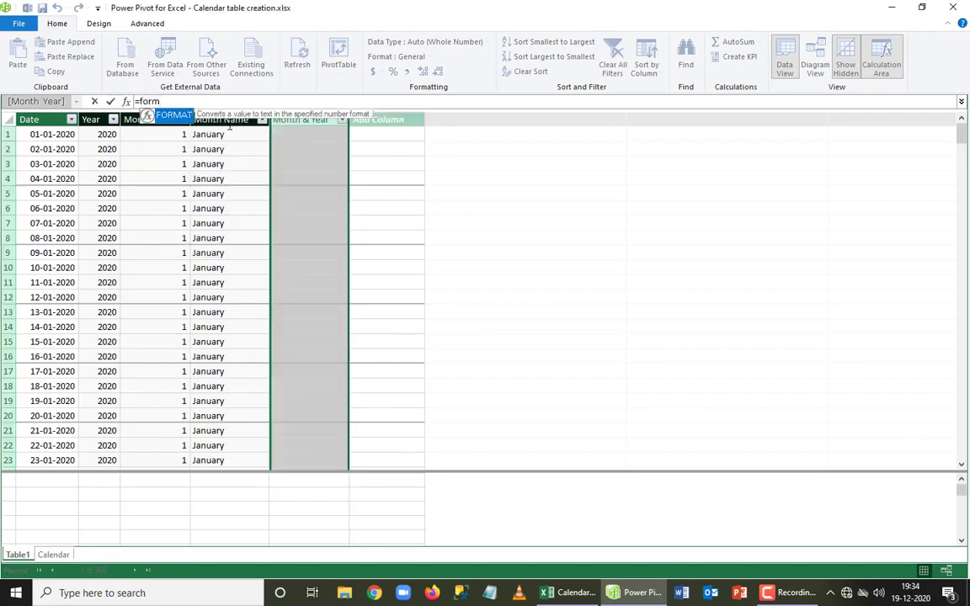
key(Tab)
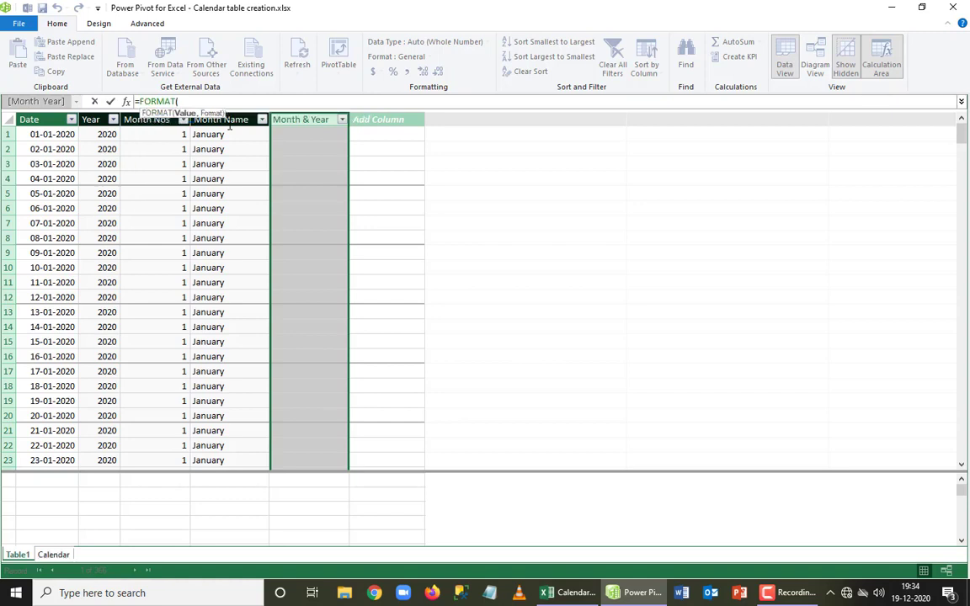
click(52, 120)
text(,)
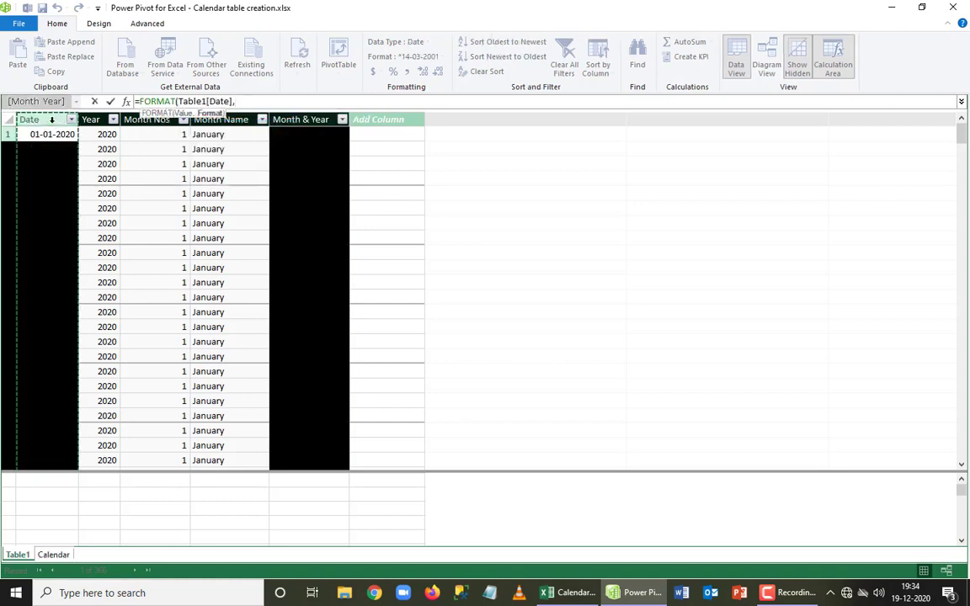
text("MMM)
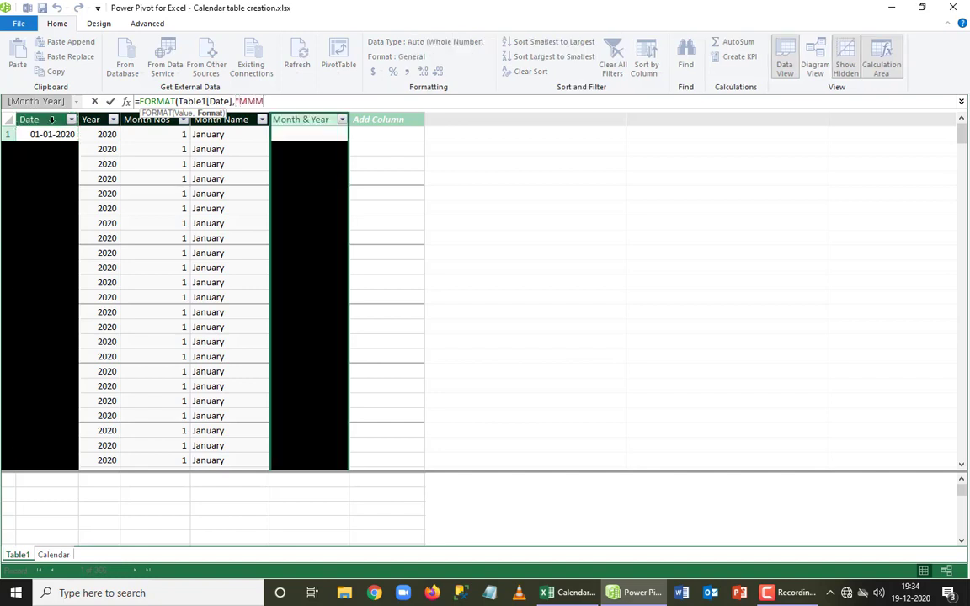
text("))
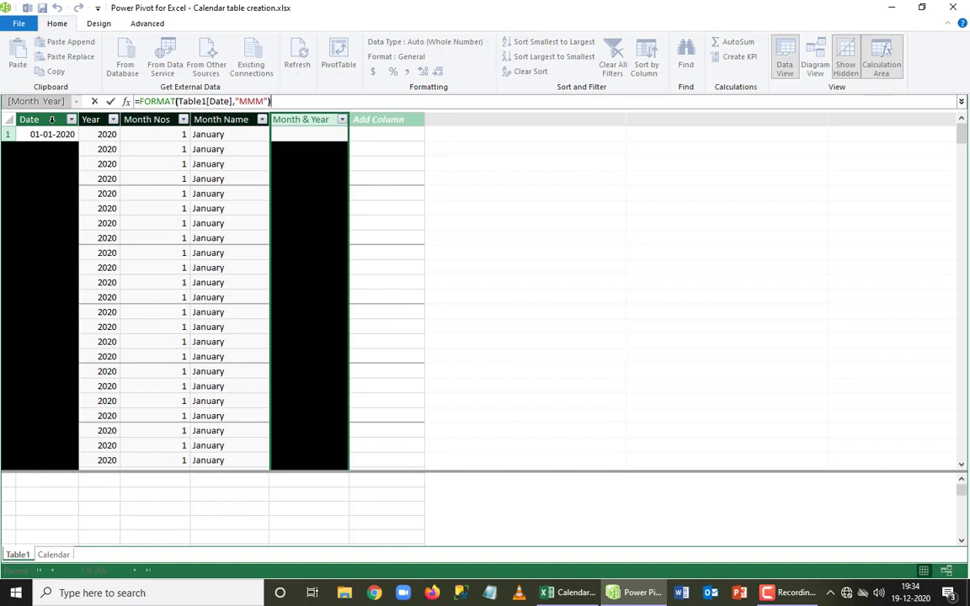
text(& Year()
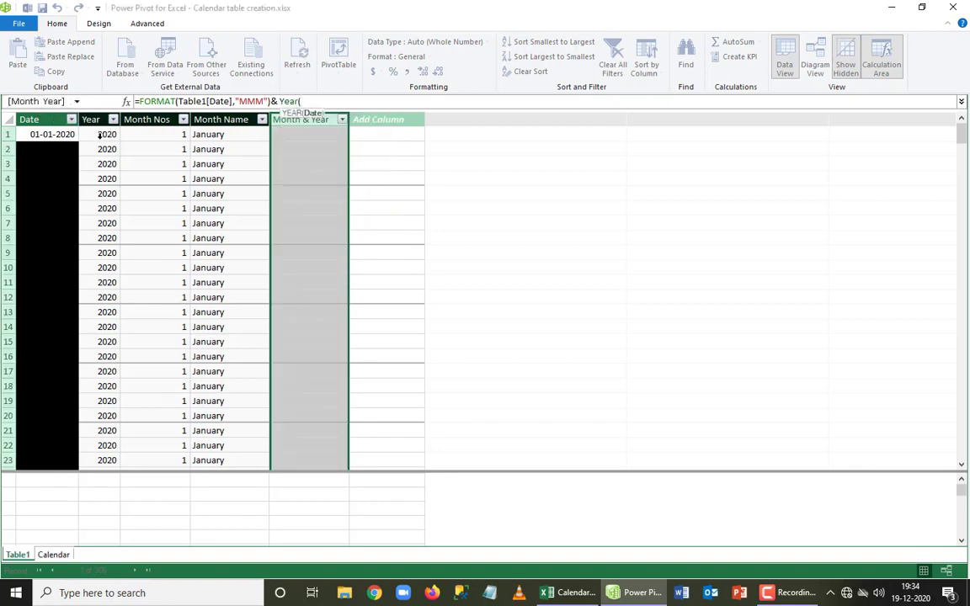
click(48, 119)
text())
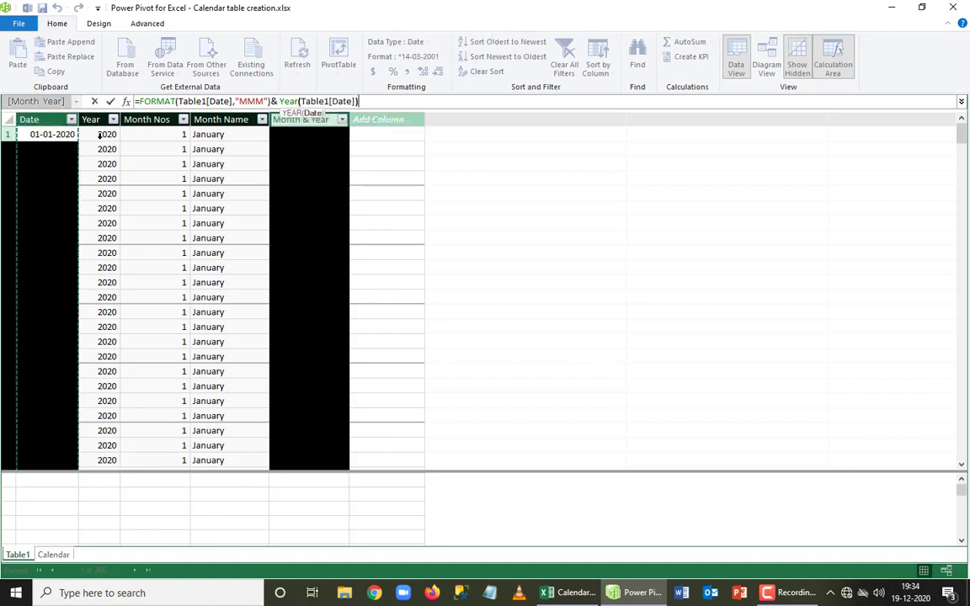
key(Return)
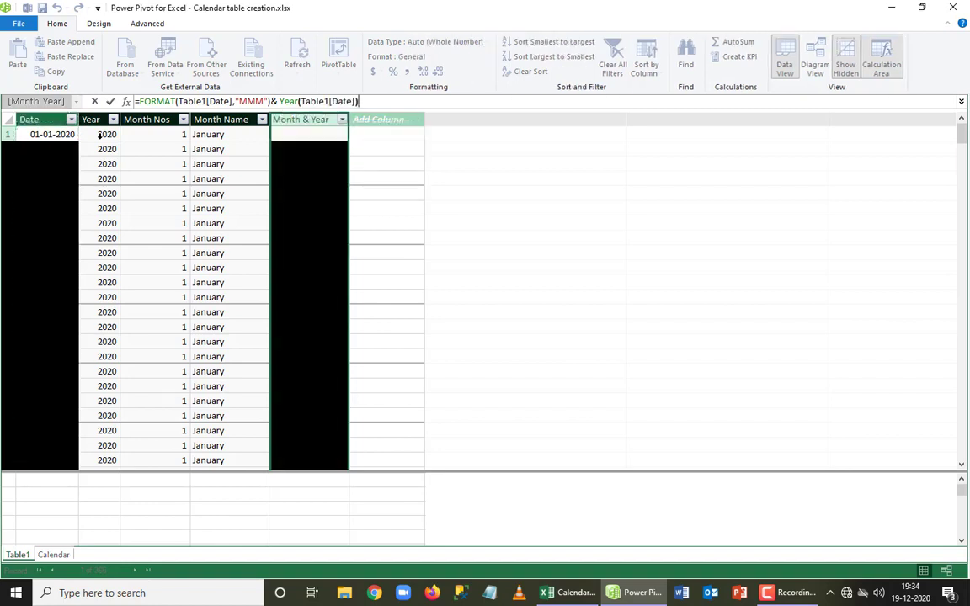
- Insert a " " separator between the month and year parts of the Month & Year formula
click(275, 101)
text(")
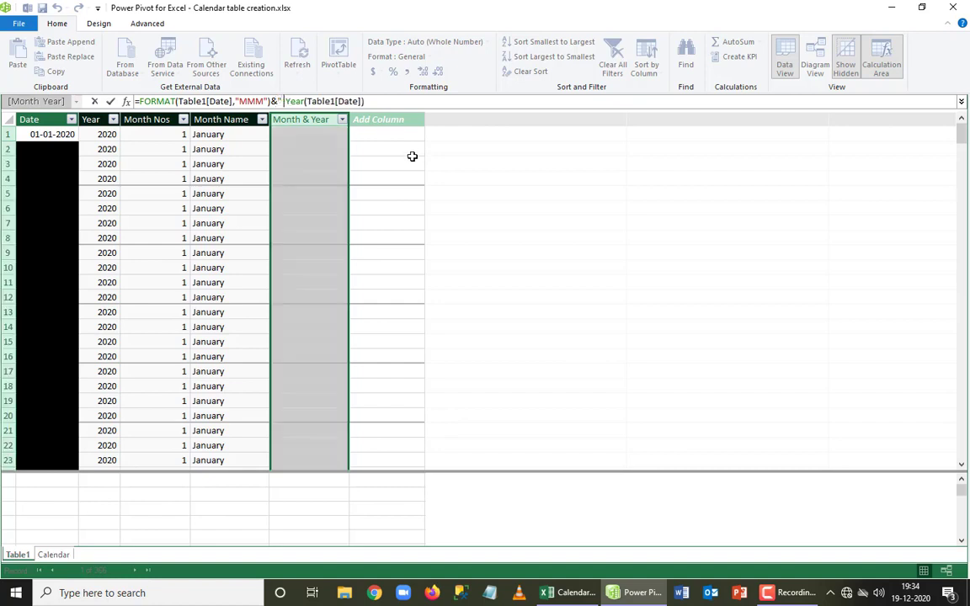
text( " &)
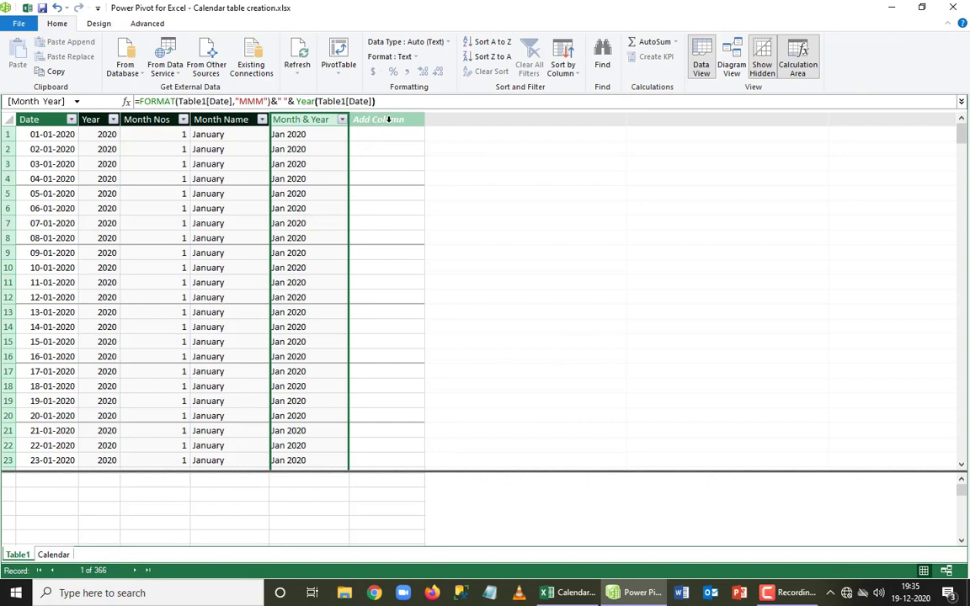
- Add a new column named Quarter No after the Month & Year column
click(402, 120)
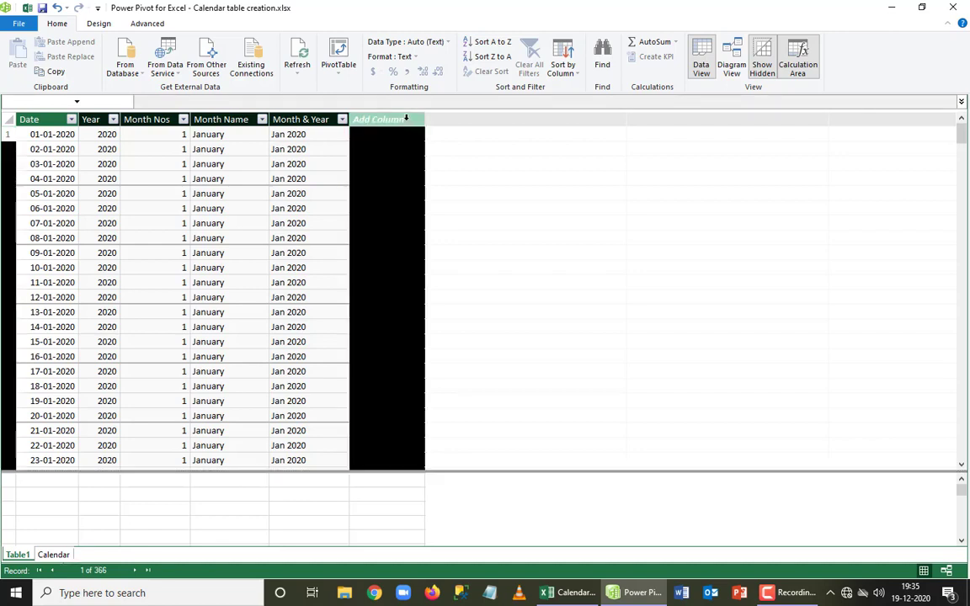
double_click(404, 119)
text(Add Qu)
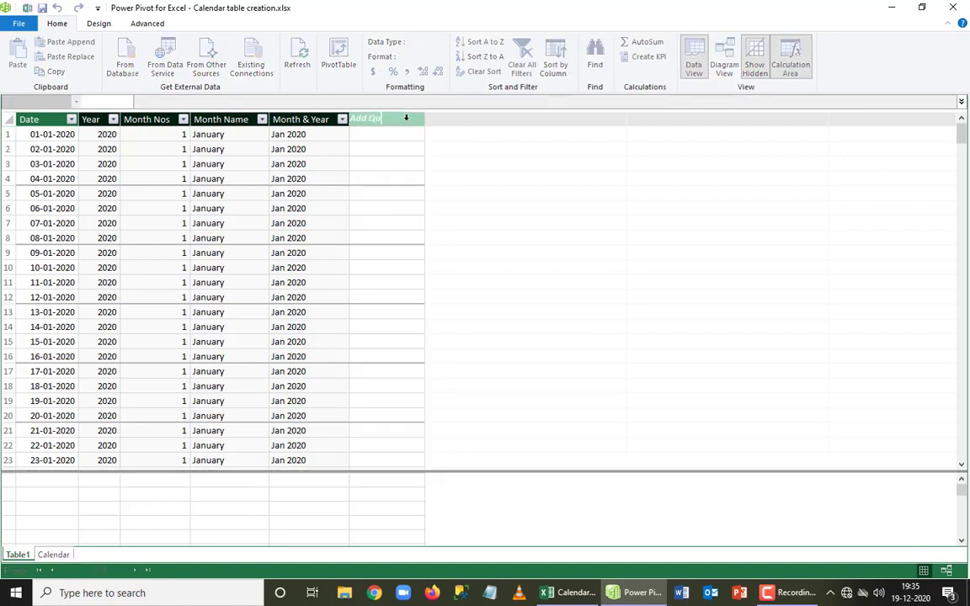
key(BackSpace)
key(BackSpace)
key(BackSpace)
key(BackSpace)
key(BackSpace)
key(BackSpace)
text(Quarter No)
key(Return)
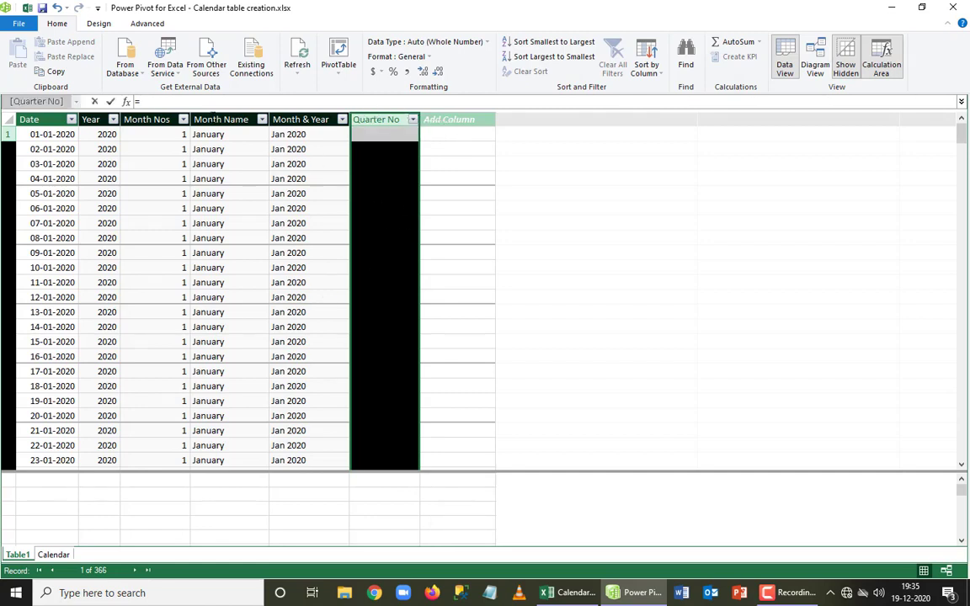
- Enter the formula =CEILING(Table1[Month Nos],3)/3 for the Quarter No column
click(146, 101)
text(C)
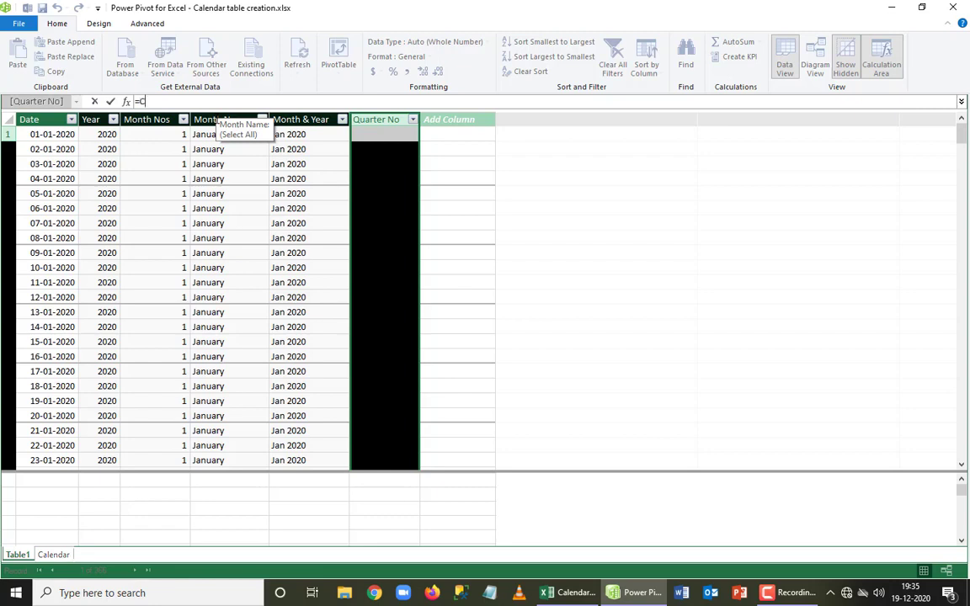
text(EI)
key(Tab)
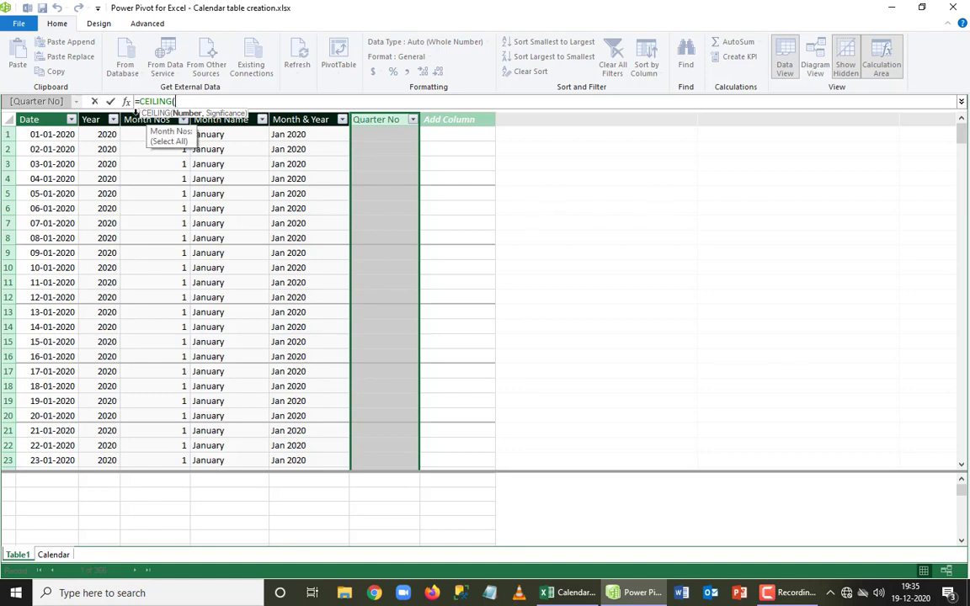
click(139, 116)
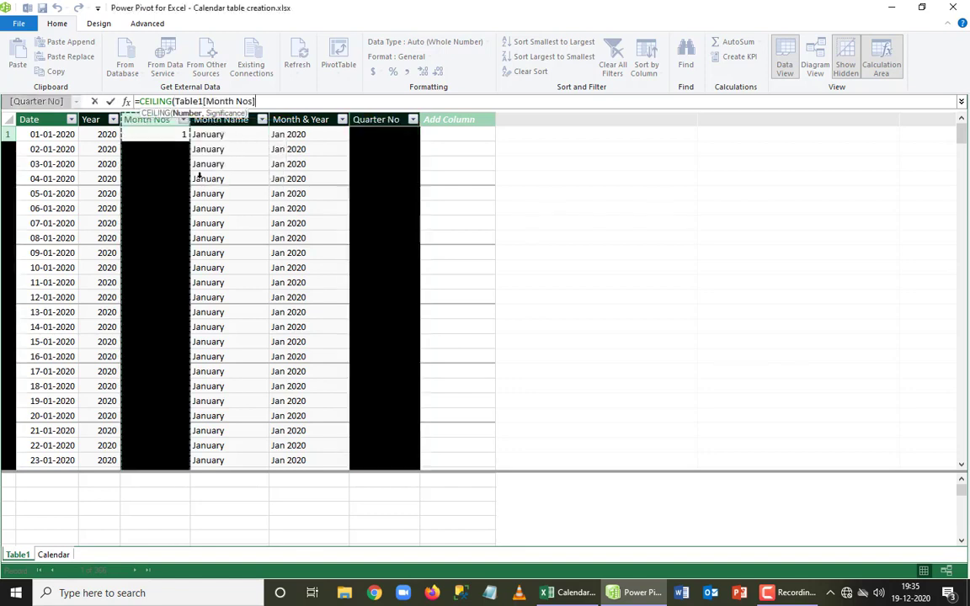
text(,)
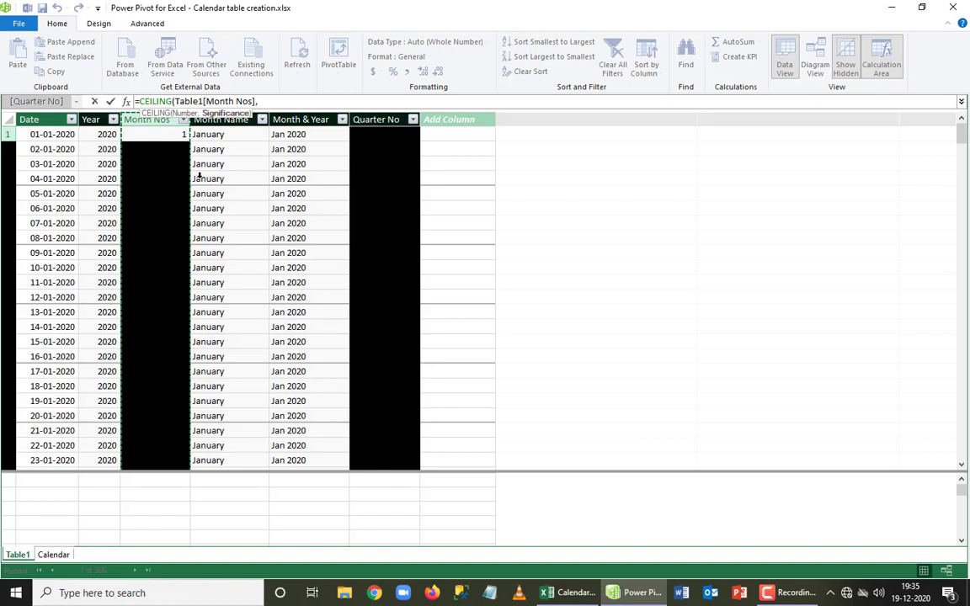
text(3))
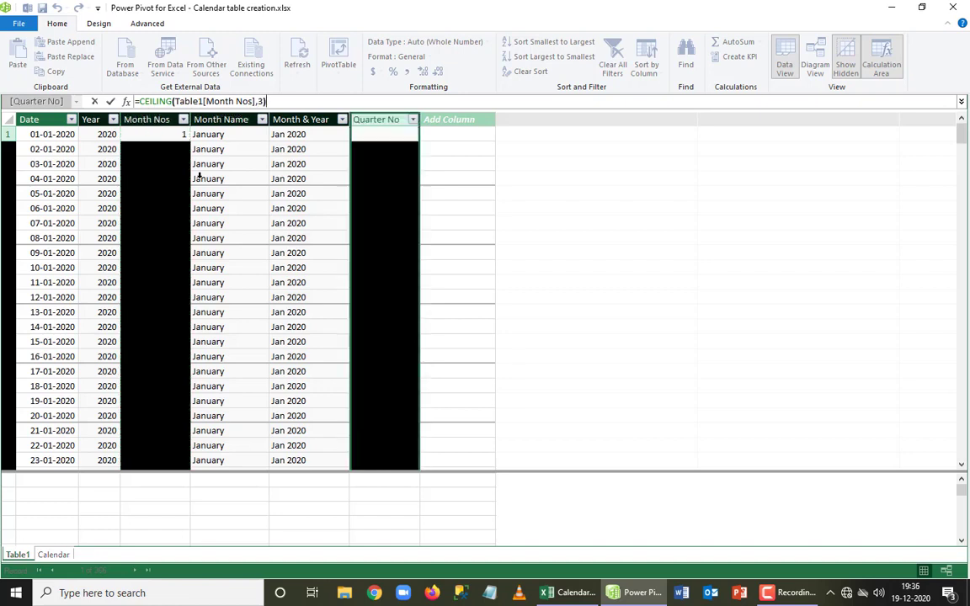
text(/3)
key(Return)
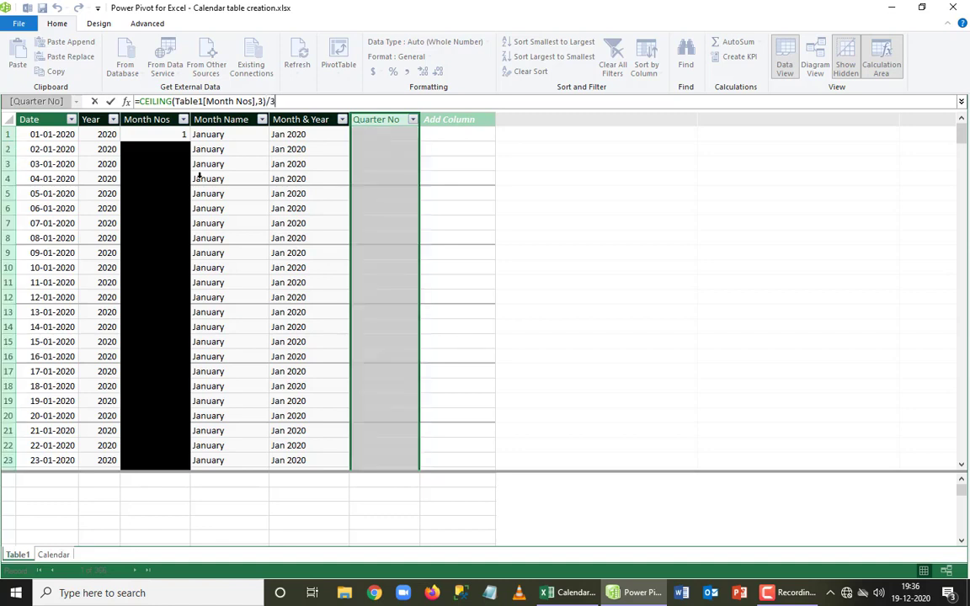
- Wrap the Quarter No formula in CONCATENATE with the prefix "Qtr " as the first text argument
key(Home)
key(Right)
text(C)
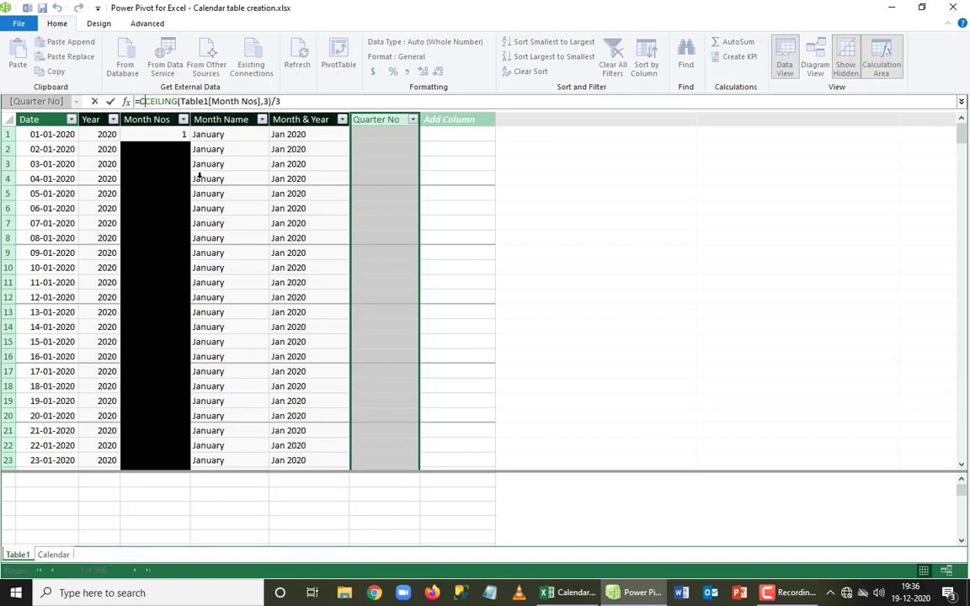
text(O)
key(Tab)
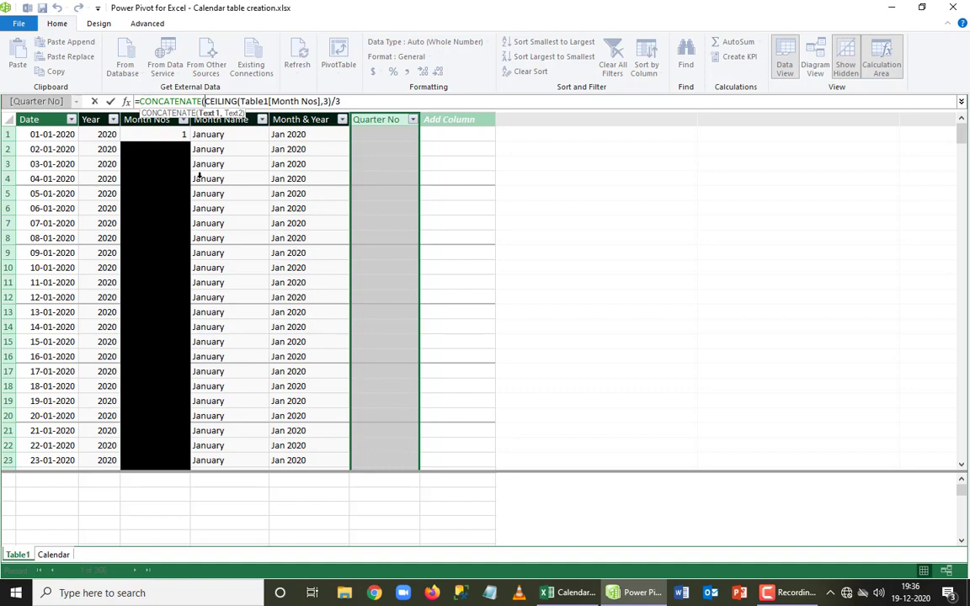
text(")
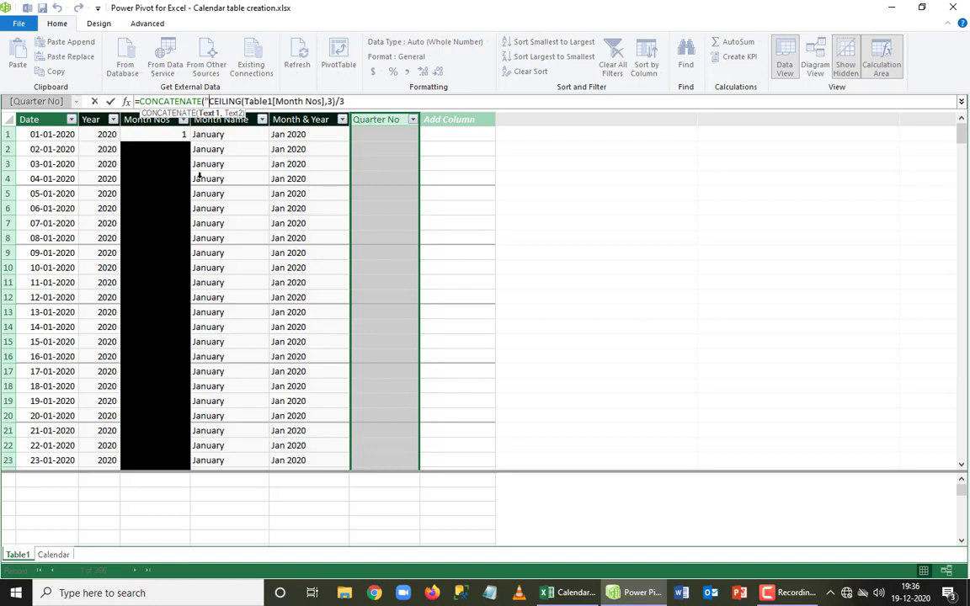
text(Qtr ")
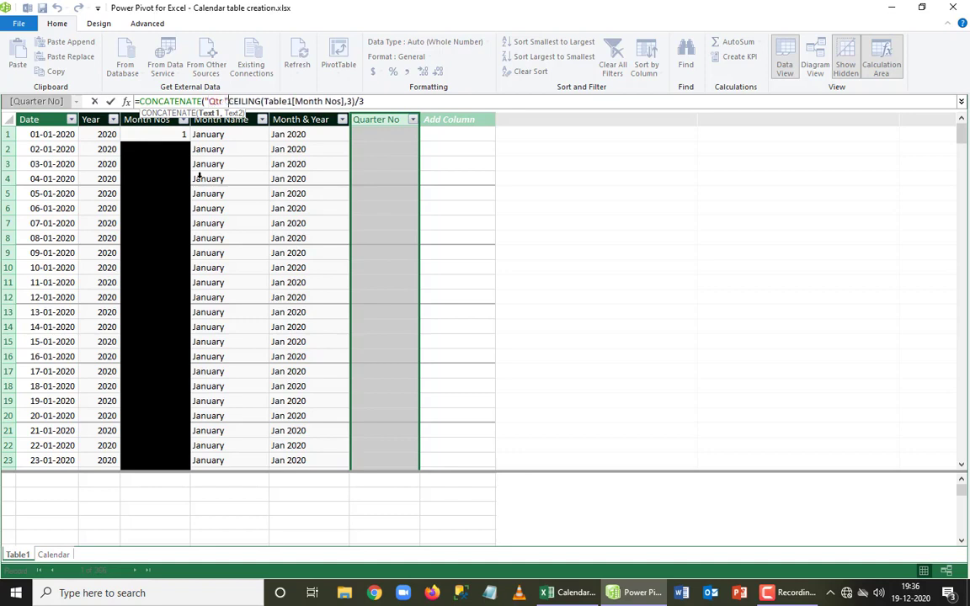
text(,)
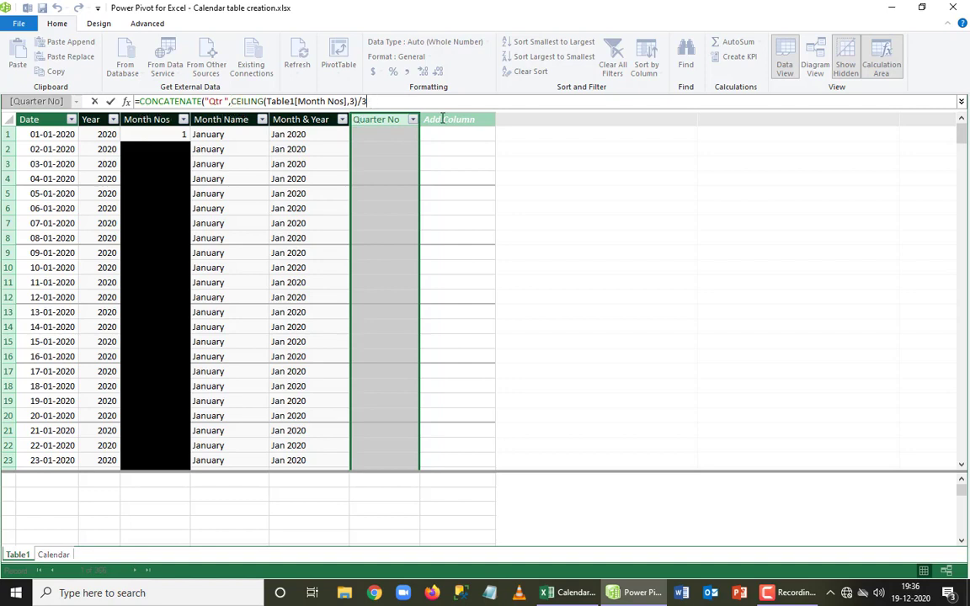
text())
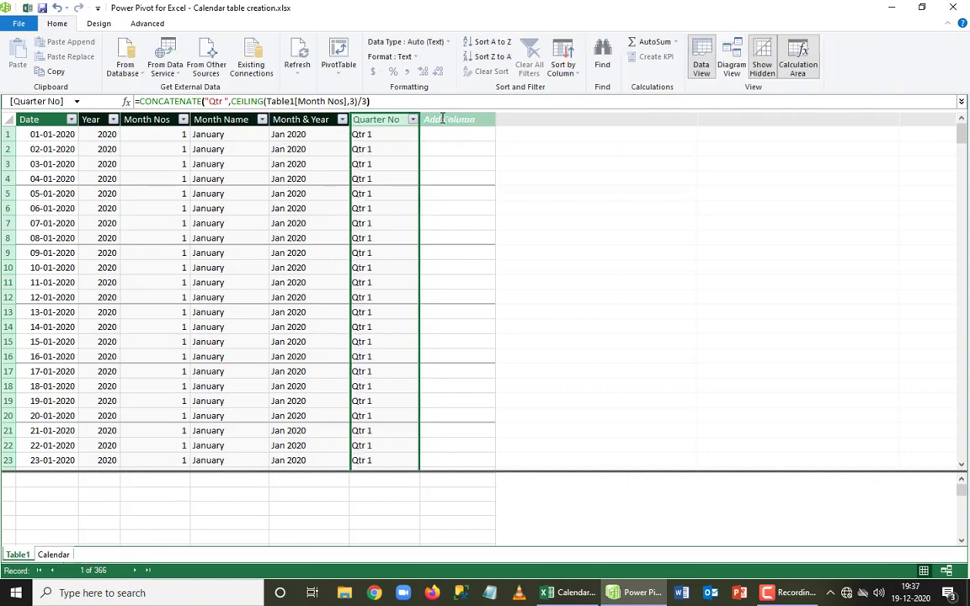
- Filter the Month Name column to April only to check its quarter values
shift+click(262, 122)
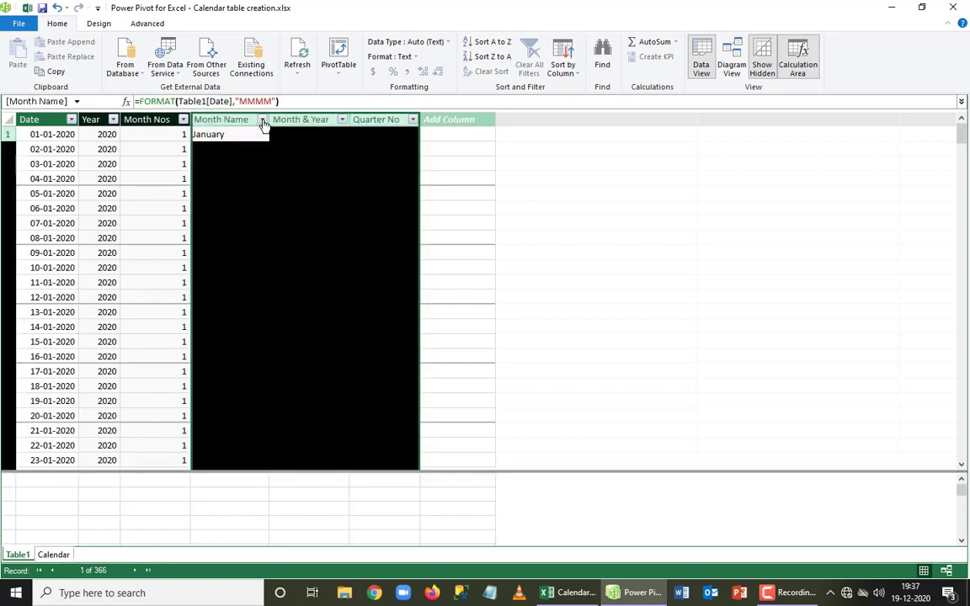
click(261, 120)
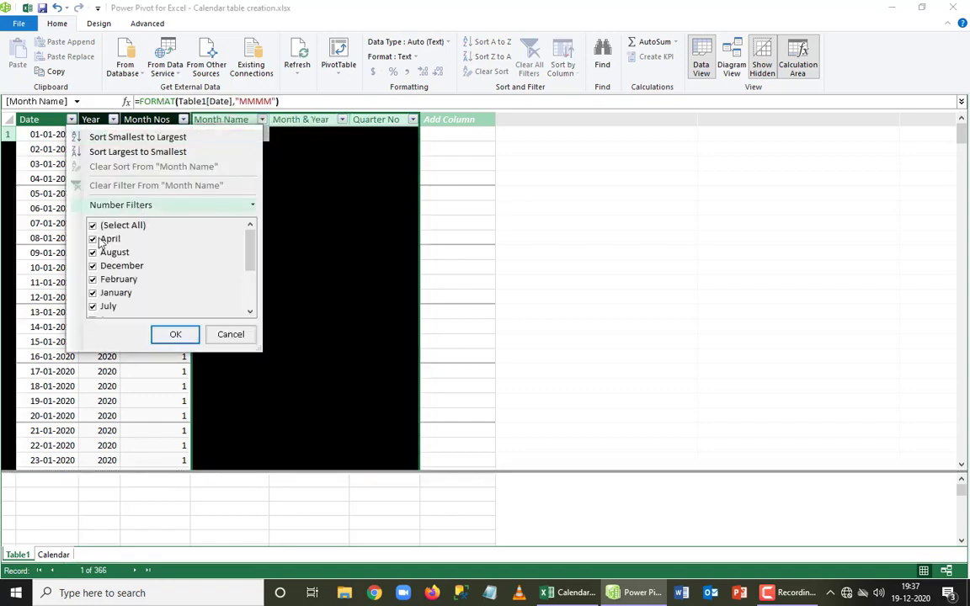
click(93, 225)
click(92, 238)
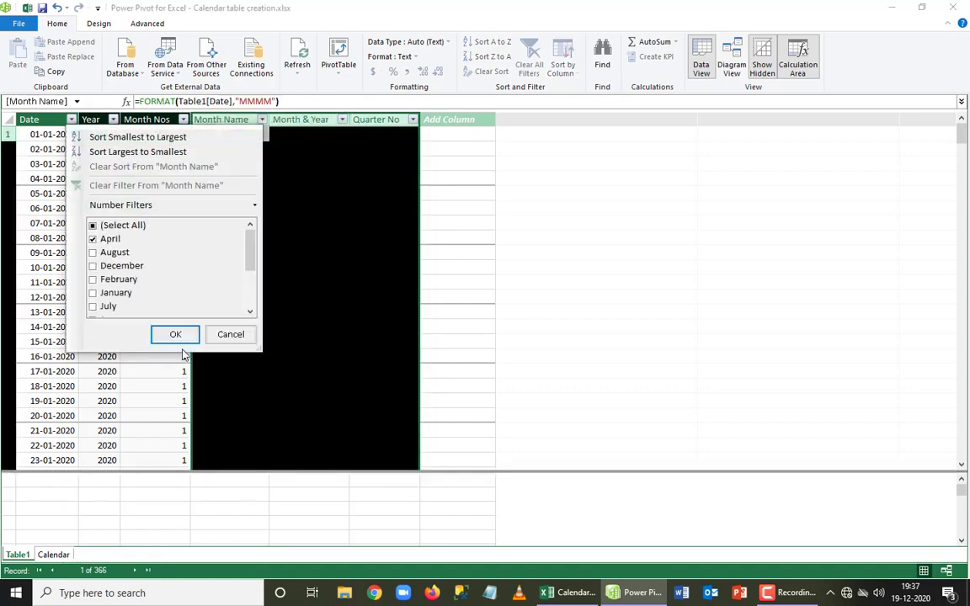
click(175, 335)
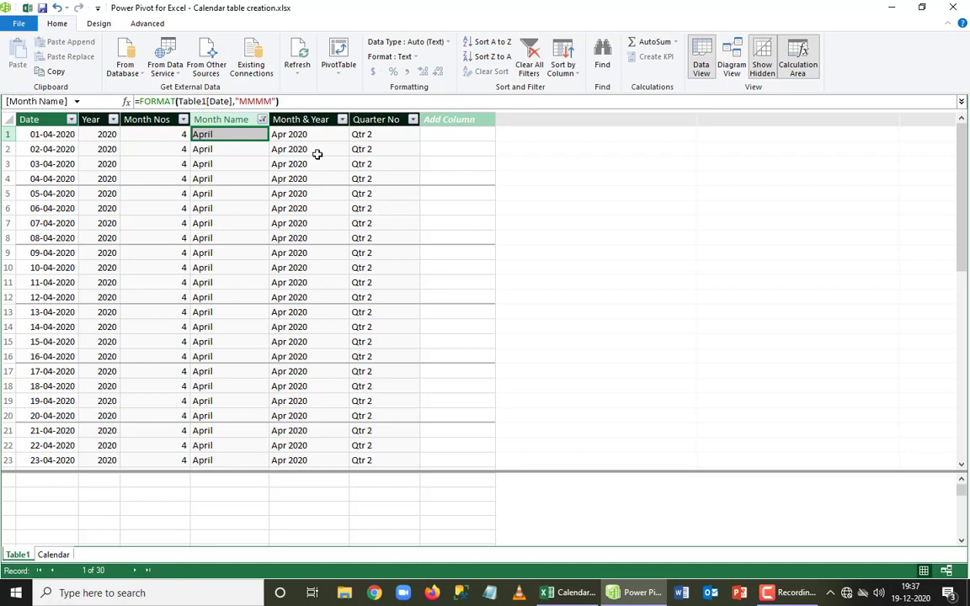
- Reset the Month Name filter so that all months are included
click(262, 119)
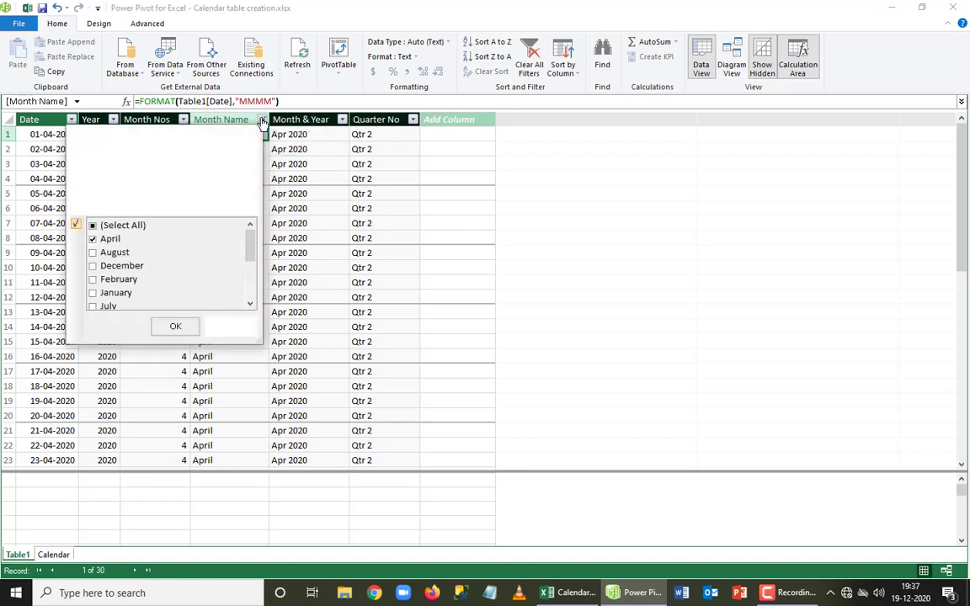
click(94, 226)
click(93, 227)
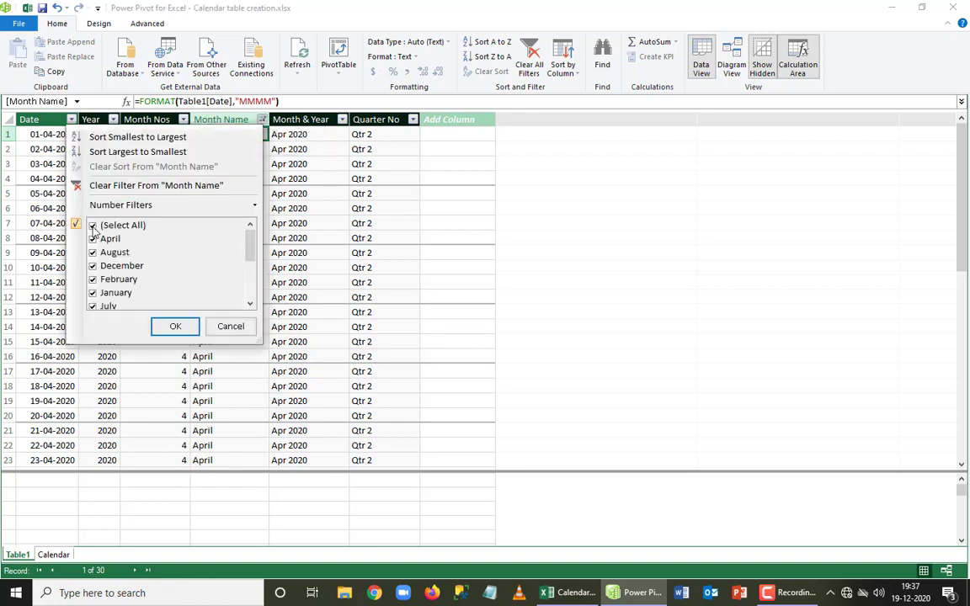
click(175, 326)
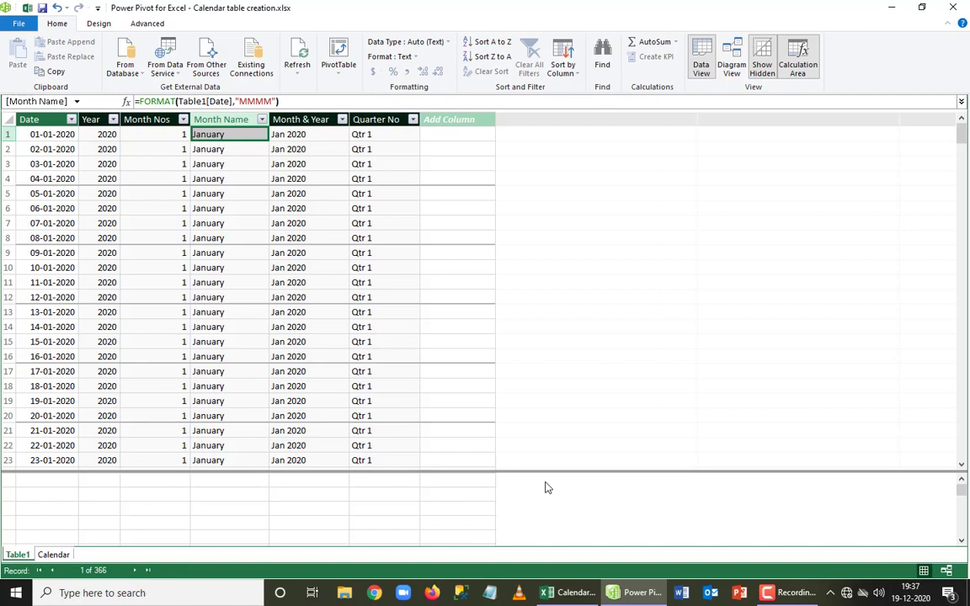
- Close the Power Pivot window and open Sheet1 of the Excel workbook
click(953, 8)
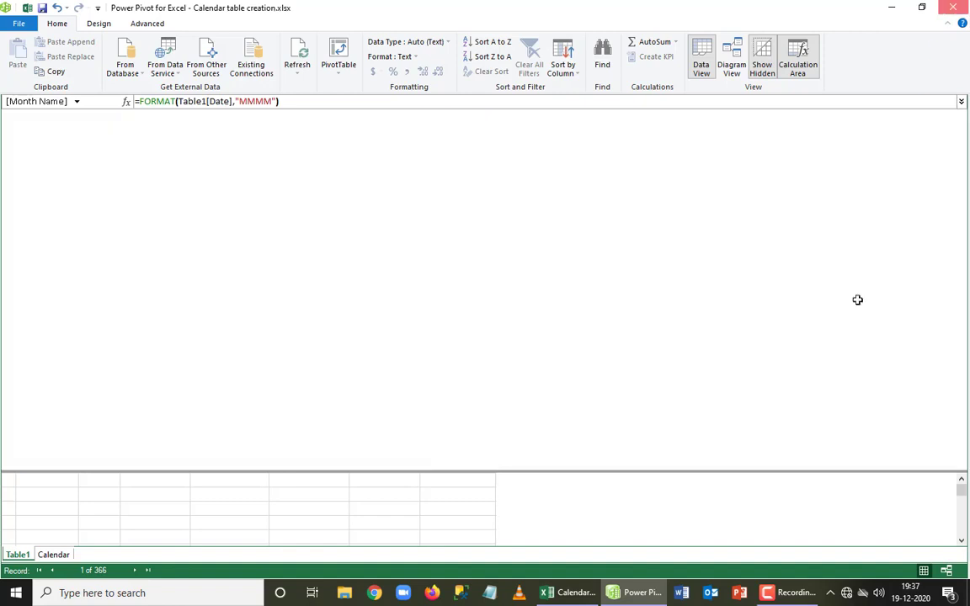
click(89, 555)
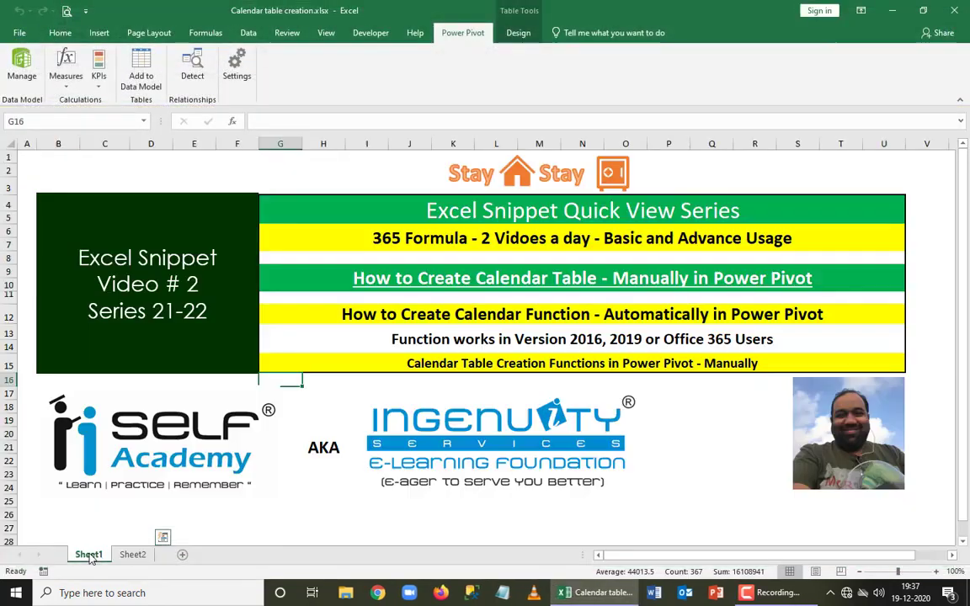